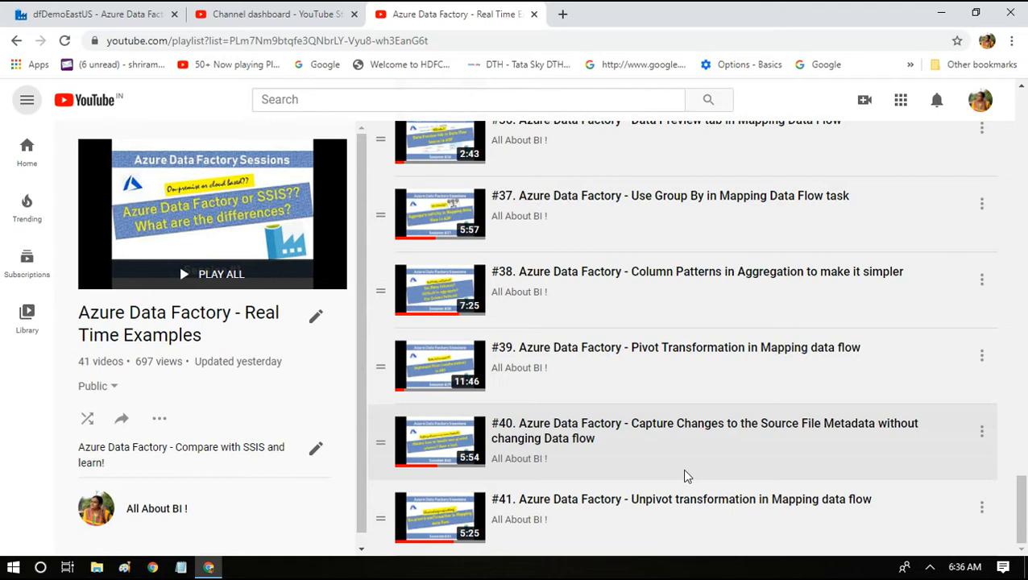
Switch to Azure Data Factory and inspect the Pivot, dfUnpivot and GetFiles activities of the pl_ExceptionHandling pipeline.
{"action": "left_click", "coordinate": [35, 8]}
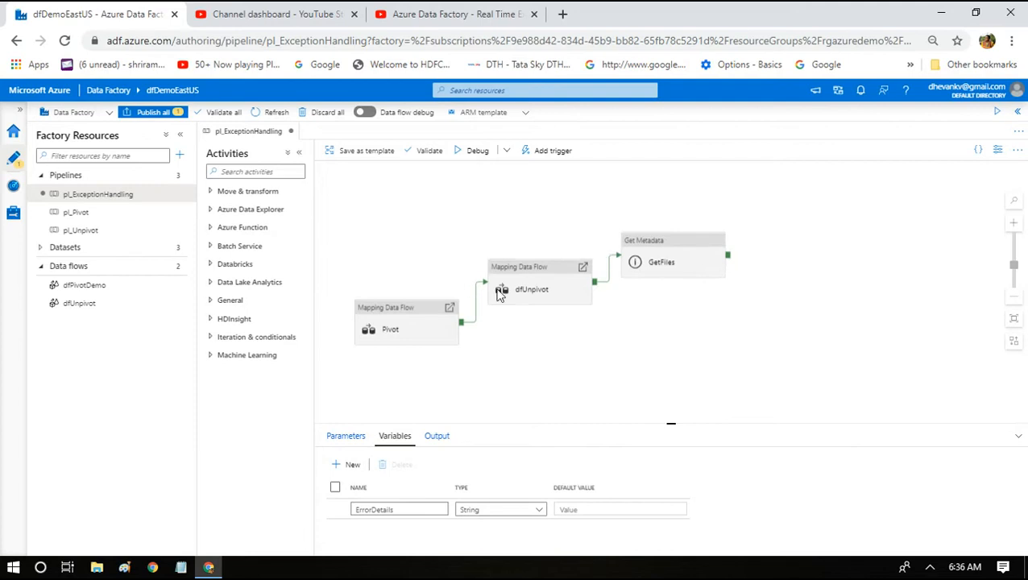
{"action": "left_click", "coordinate": [381, 338]}
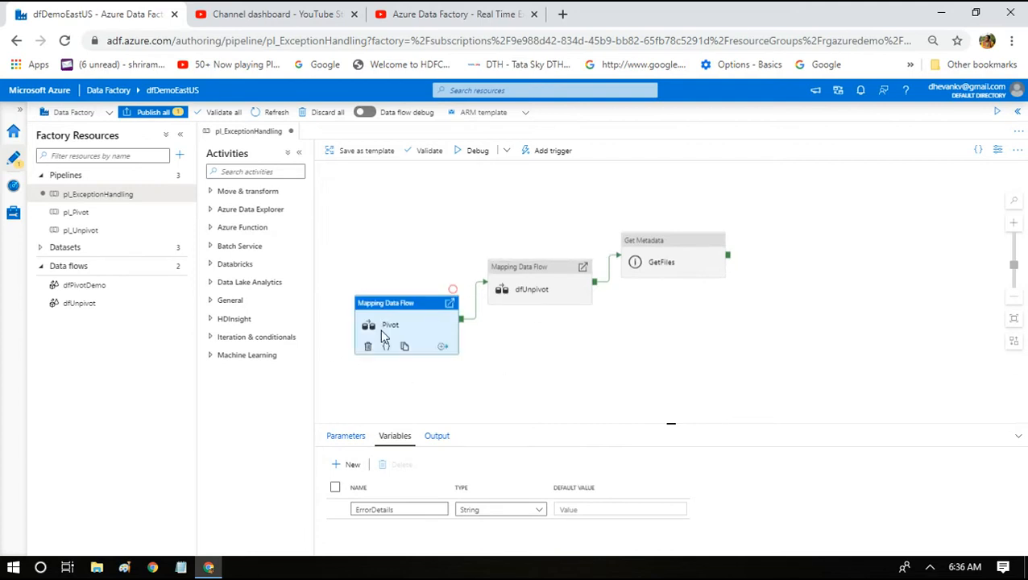
{"action": "left_click", "coordinate": [528, 289]}
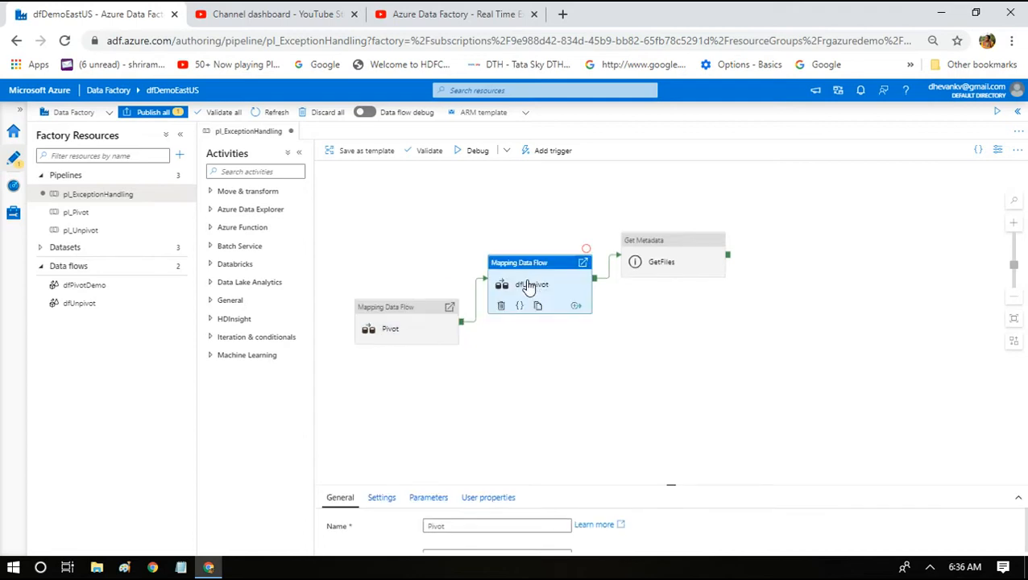
{"action": "left_click", "coordinate": [673, 266]}
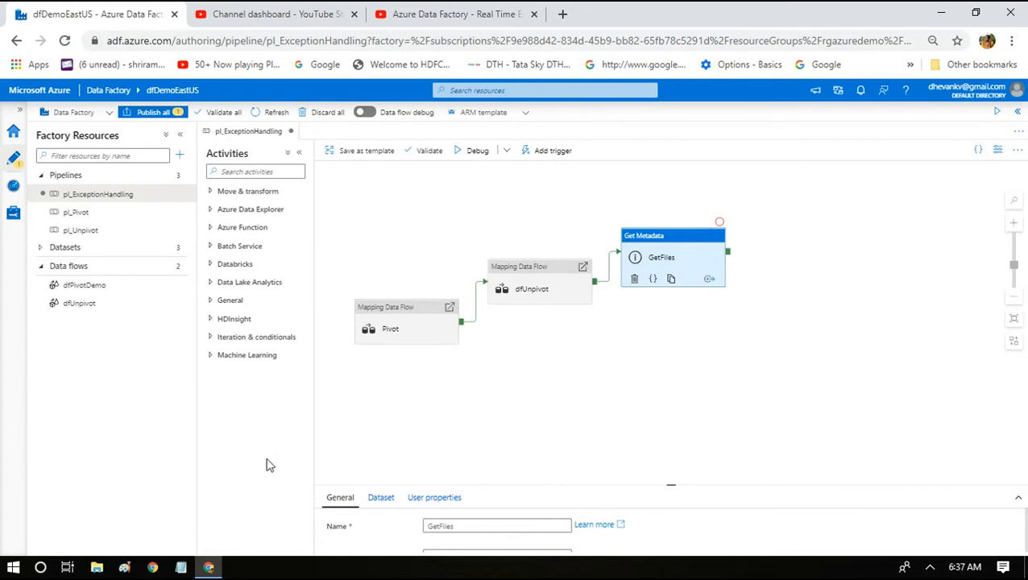
Switch to Notepad and write the notes "evennt hanlers - onerror onwarning" and "precedence constraints", separated by a blank line.
{"action": "left_click", "coordinate": [181, 567]}
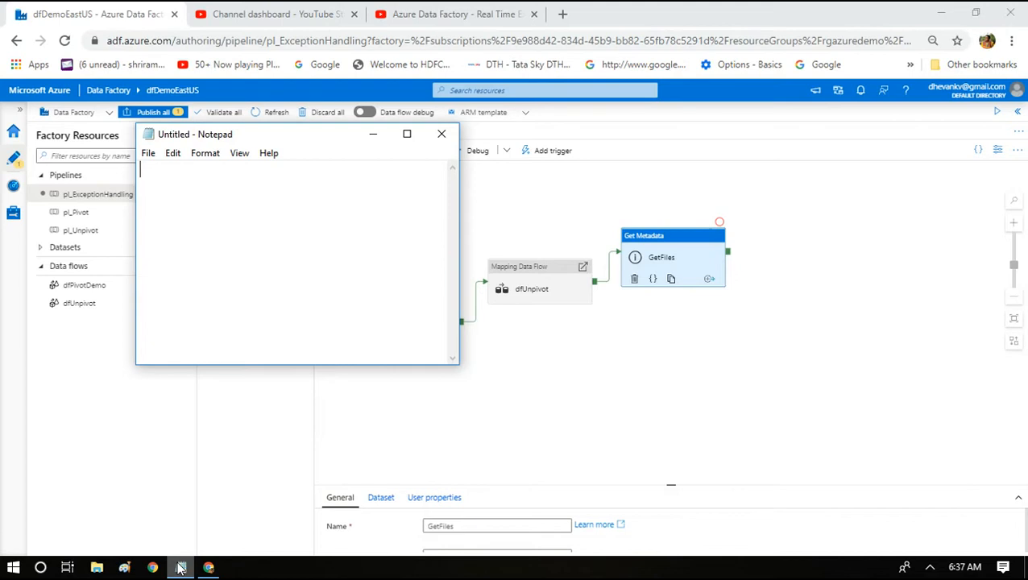
{"action": "type", "text": "evennt hanlers - "}
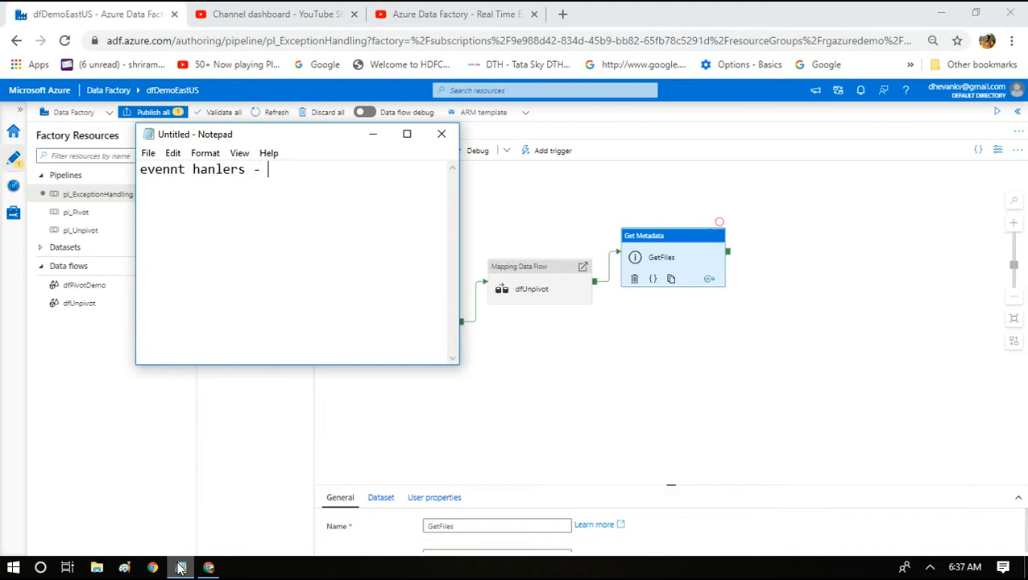
{"action": "type", "text": "onerror onwar"}
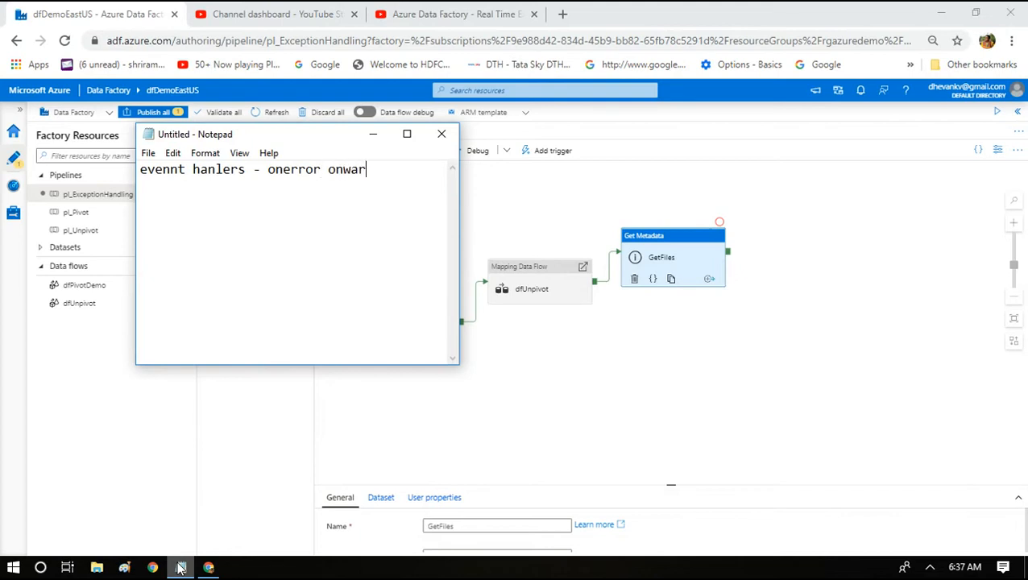
{"action": "type", "text": "ning"}
{"action": "key", "text": "Return"}
{"action": "key", "text": "Return"}
{"action": "type", "text": "precedence constraints"}
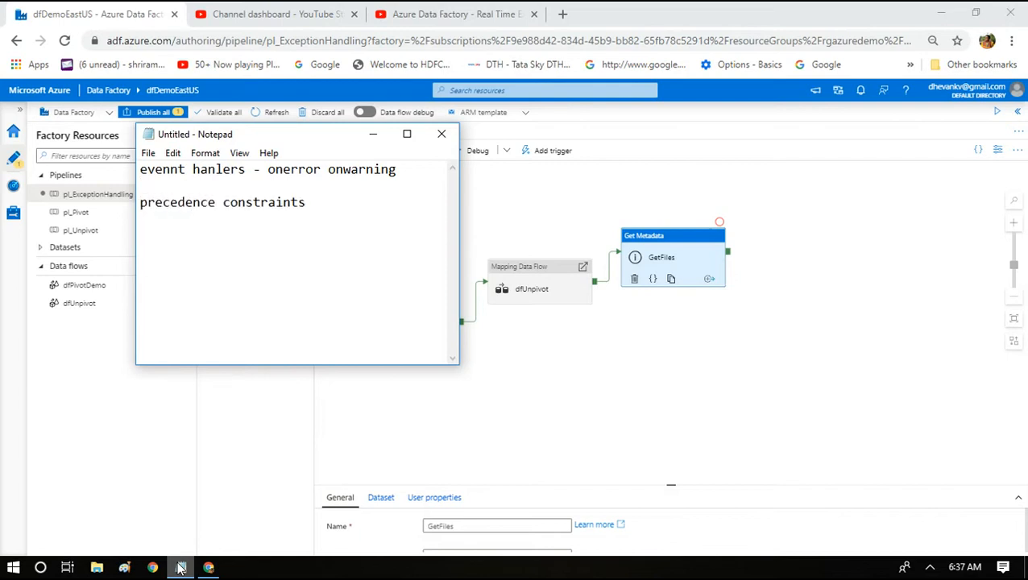
Add the note "send mail -- log error" below a blank line, leaving the file unsaved.
{"action": "key", "text": "Return"}
{"action": "key", "text": "Return"}
{"action": "type", "text": "send mail -- "}
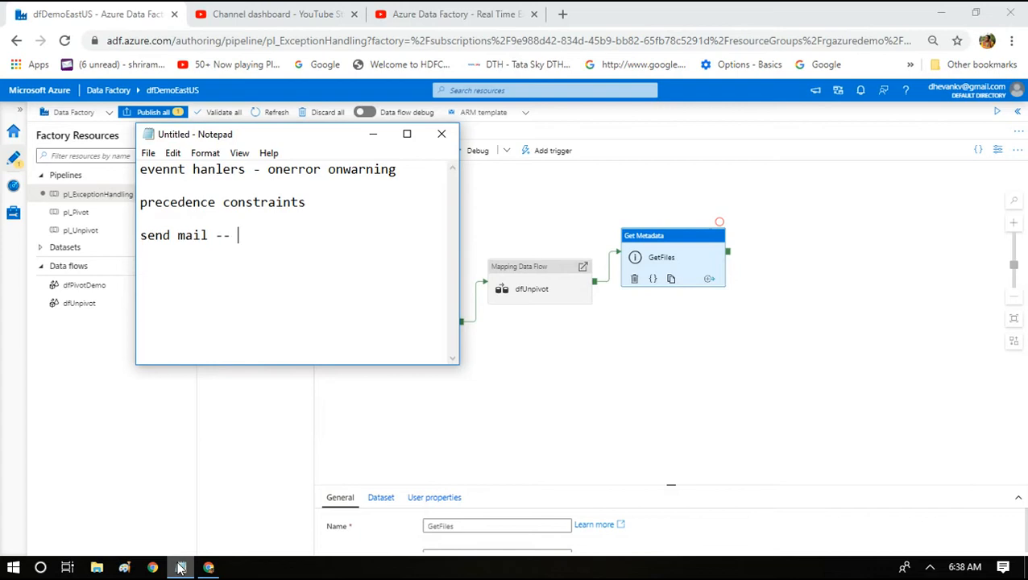
{"action": "type", "text": "log error"}
{"action": "key", "text": "ctrl+s"}
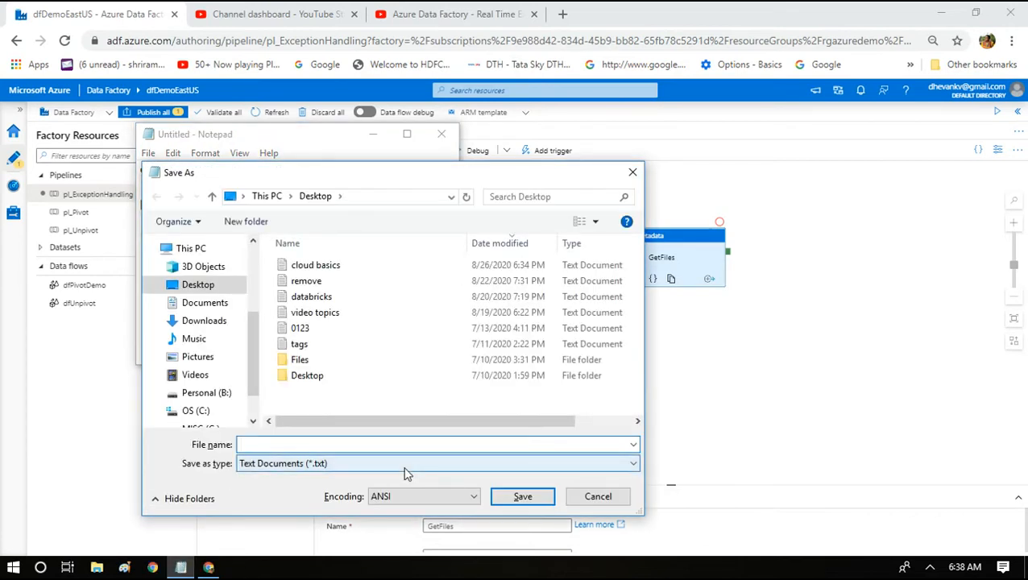
{"action": "left_click", "coordinate": [632, 172]}
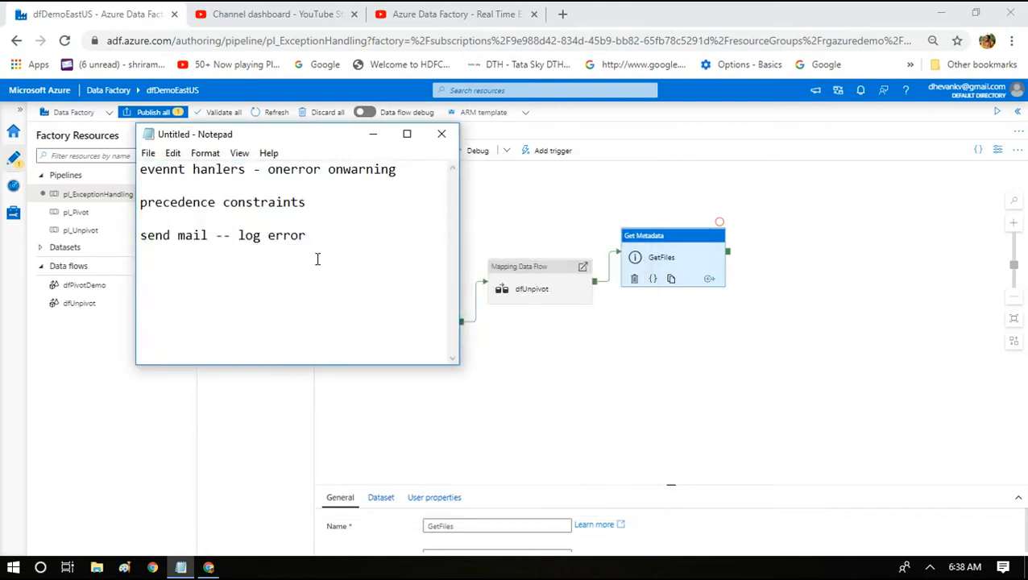
Replace all the notes with "activitydependency - success/failure\completion\skipped" and highlight the four dependency conditions.
{"action": "key", "text": "ctrl+a"}
{"action": "type", "text": "activity"}
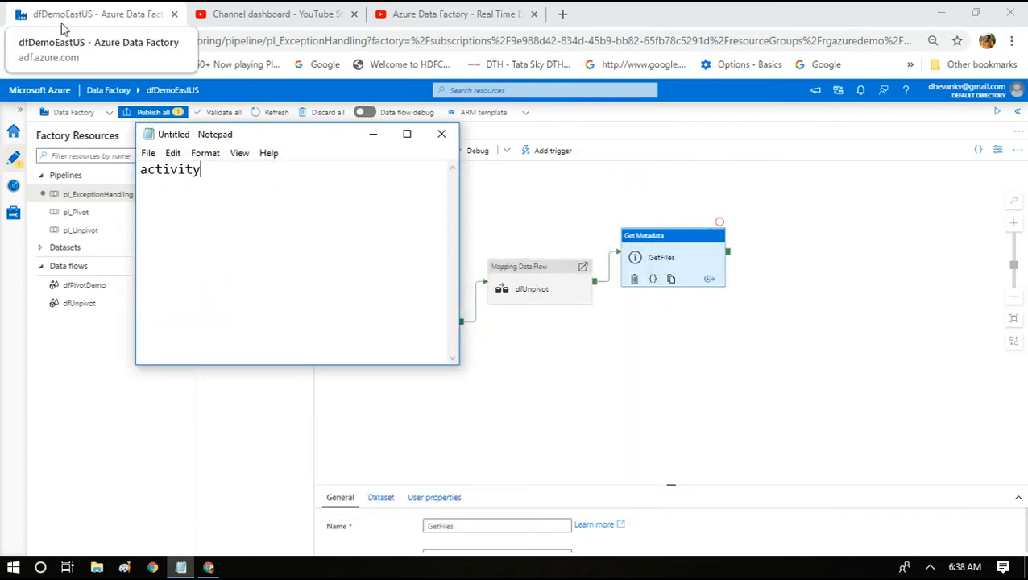
{"action": "type", "text": "dependency "}
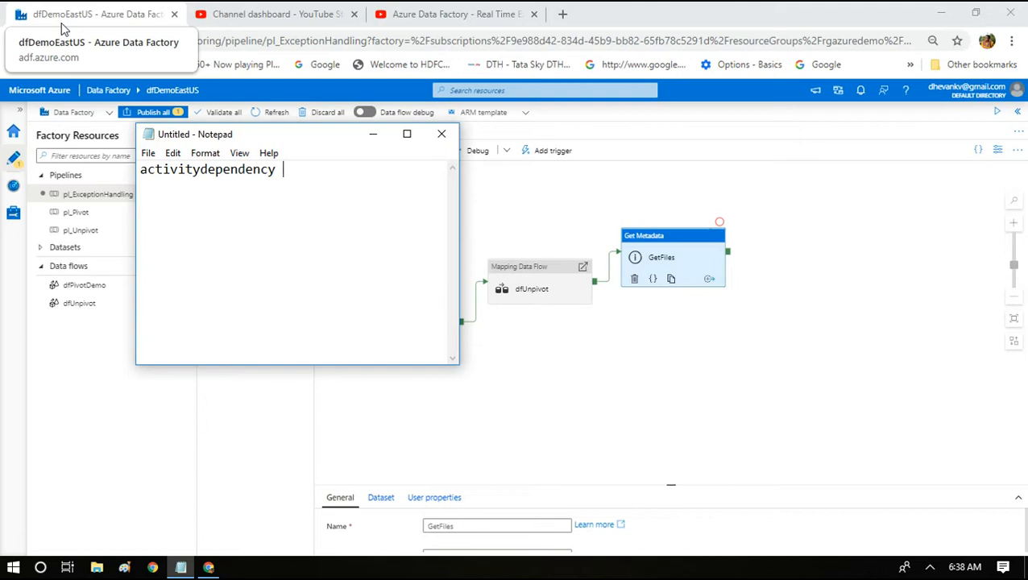
{"action": "type", "text": "- success/failur"}
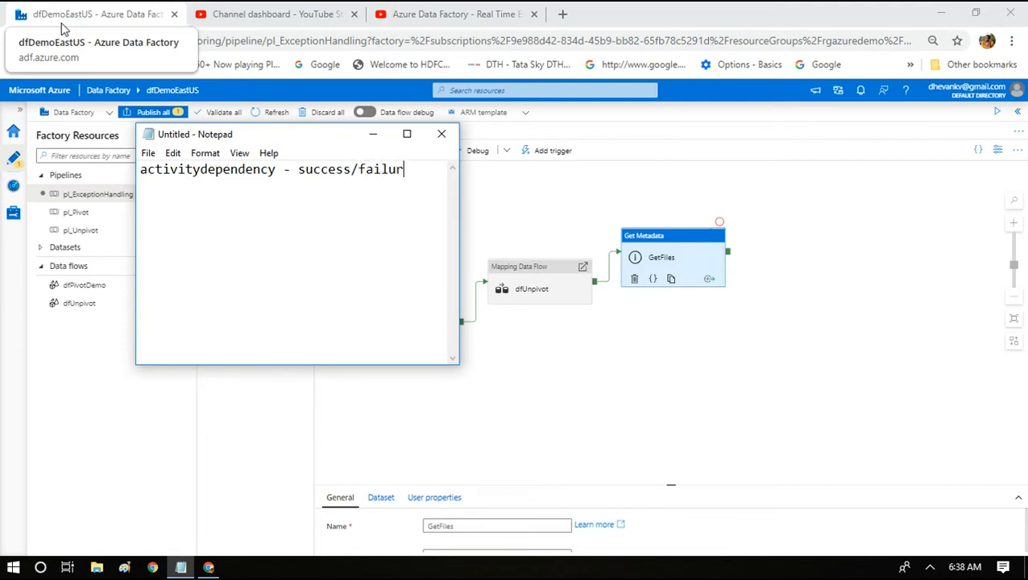
{"action": "type", "text": "e\\comple"}
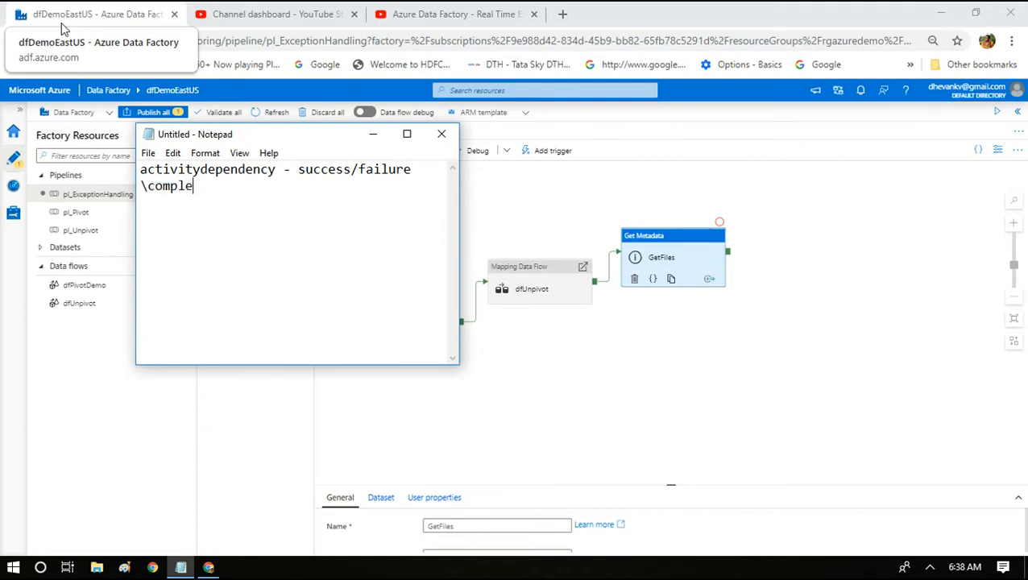
{"action": "type", "text": "tio"}
{"action": "key", "text": "BackSpace"}
{"action": "type", "text": "ion"}
{"action": "type", "text": "\\skipped"}
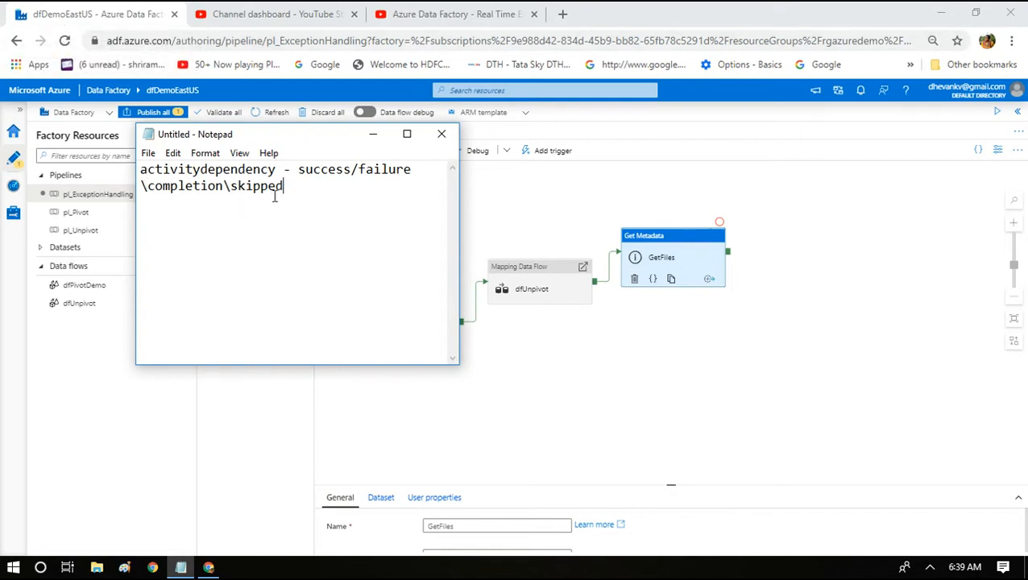
{"action": "left_click_drag", "start_coordinate": [299, 172], "coordinate": [301, 242]}
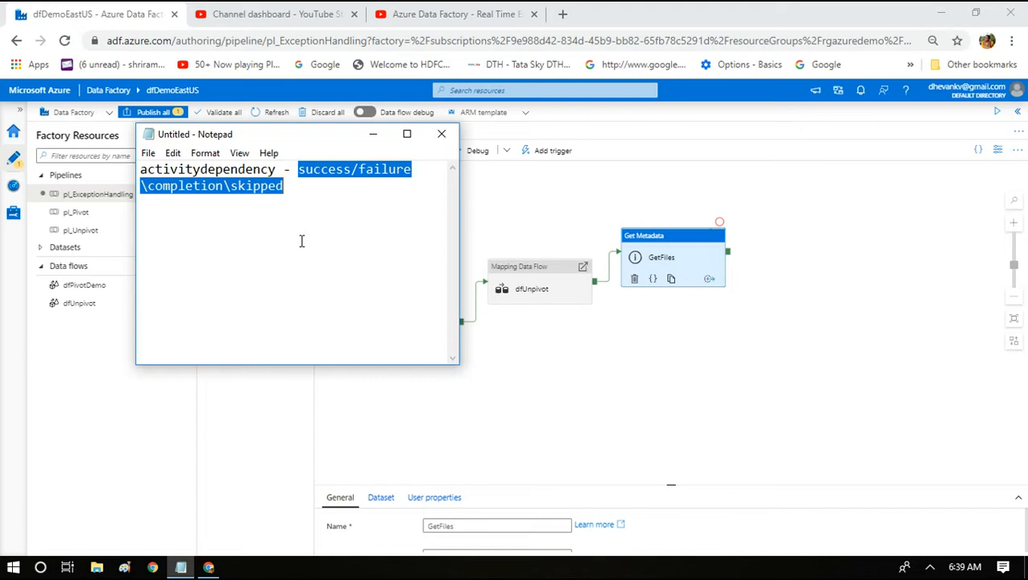
{"action": "left_click", "coordinate": [301, 241]}
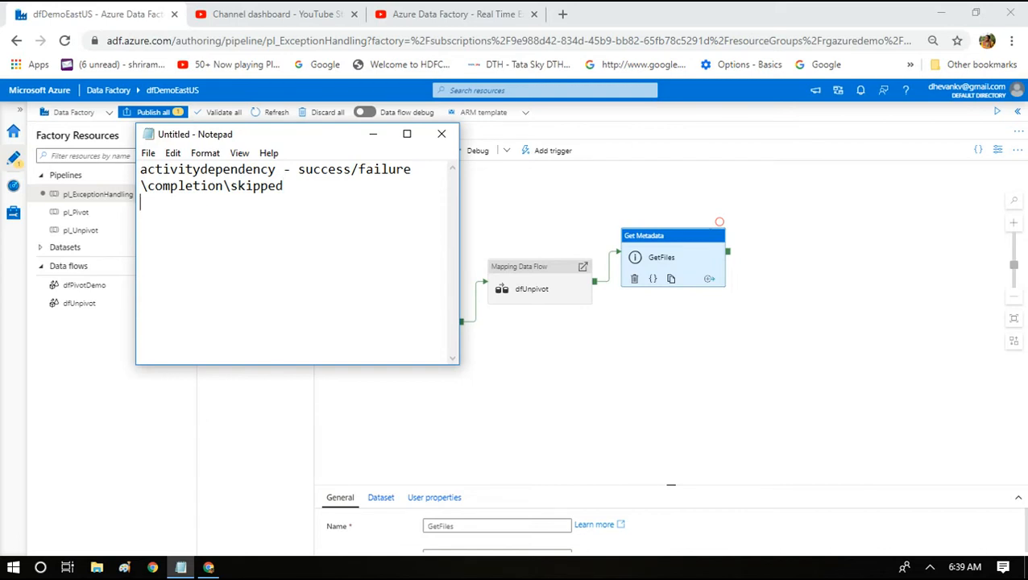
Return to the Azure Data Factory pipeline and add a Failure output to the Pivot data flow activity.
{"action": "left_click", "coordinate": [583, 251]}
{"action": "left_click", "coordinate": [377, 323]}
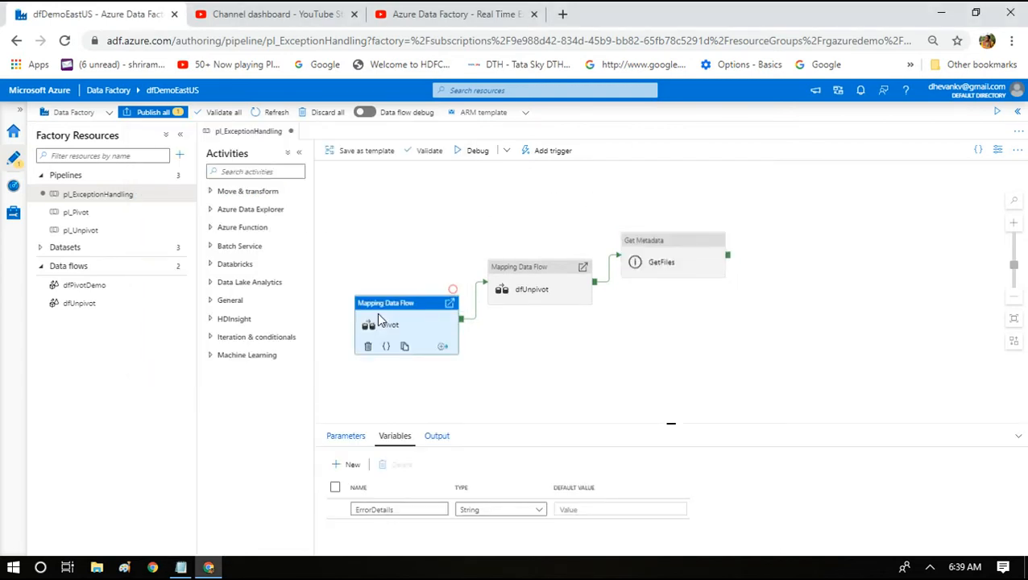
{"action": "left_click", "coordinate": [443, 348]}
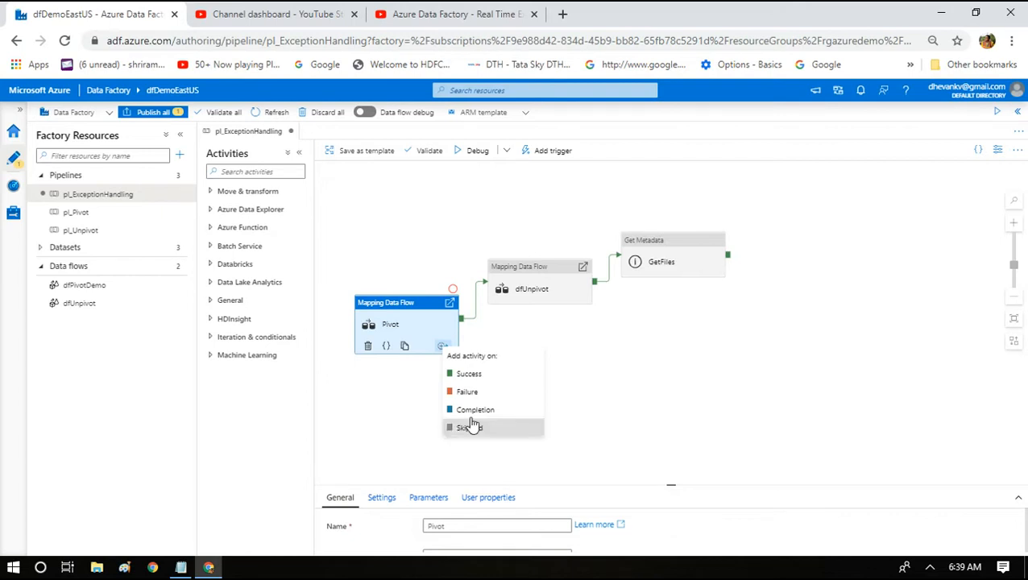
{"action": "left_click", "coordinate": [471, 392]}
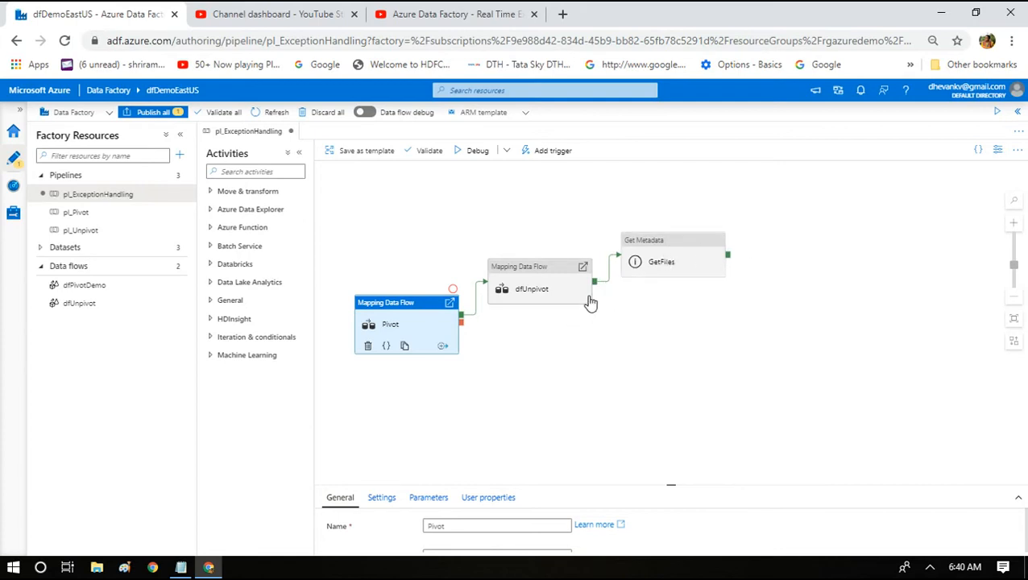
Add a Failure output to the dfUnpivot data flow activity.
{"action": "left_click", "coordinate": [562, 287]}
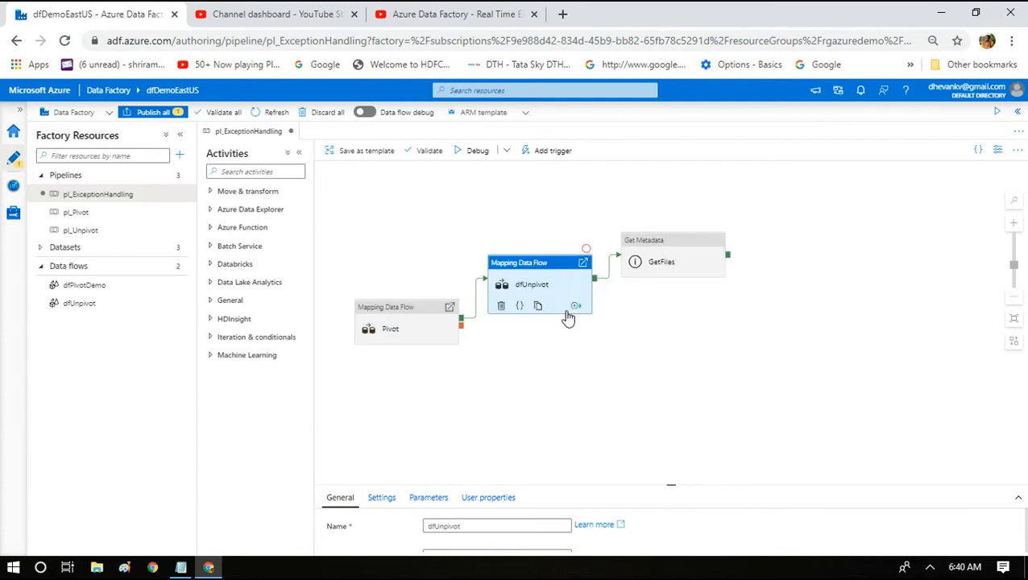
{"action": "left_click", "coordinate": [574, 306]}
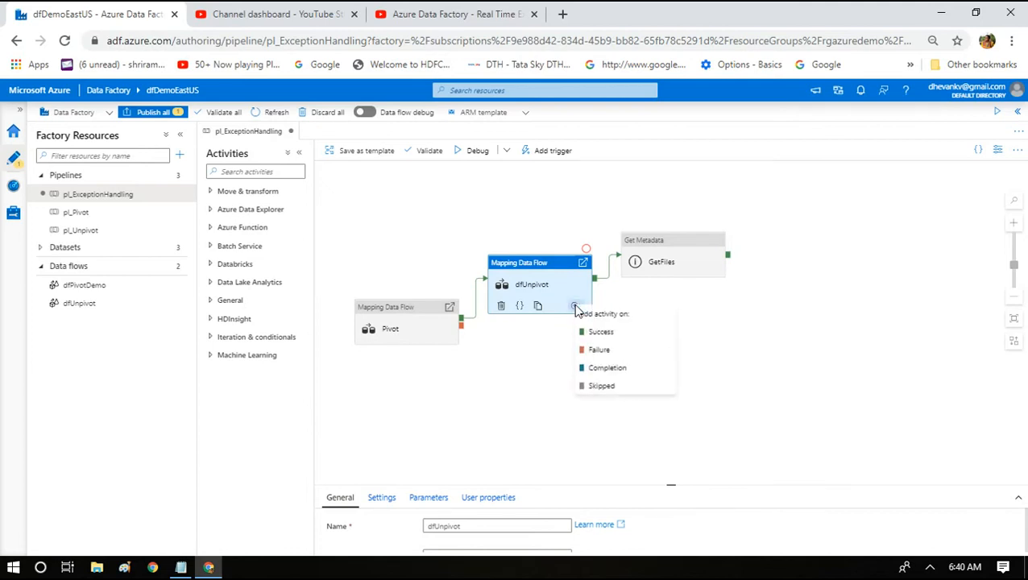
{"action": "left_click", "coordinate": [597, 348]}
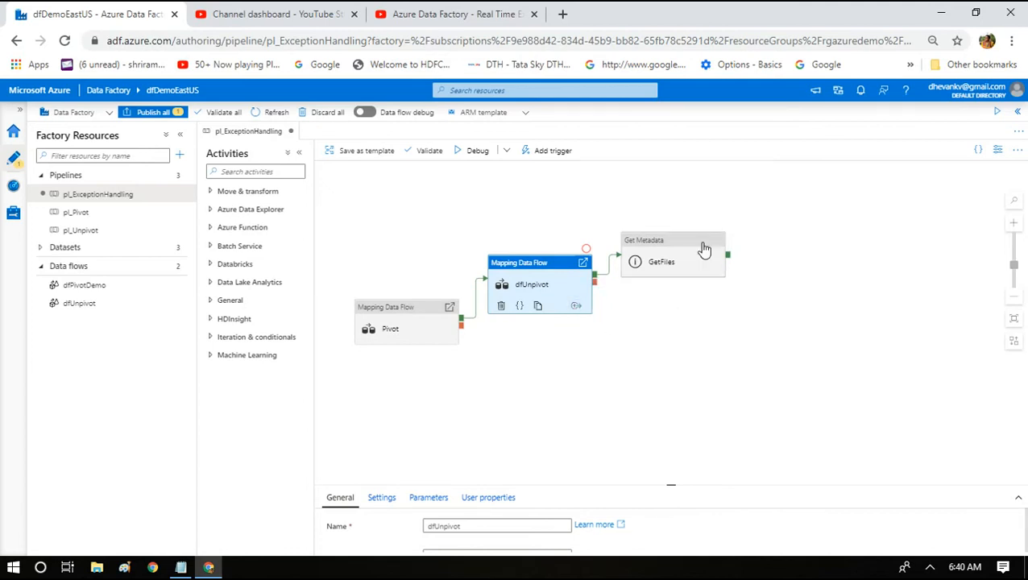
Add a Failure output to the GetFiles metadata activity.
{"action": "left_click", "coordinate": [704, 246]}
{"action": "left_click", "coordinate": [712, 279]}
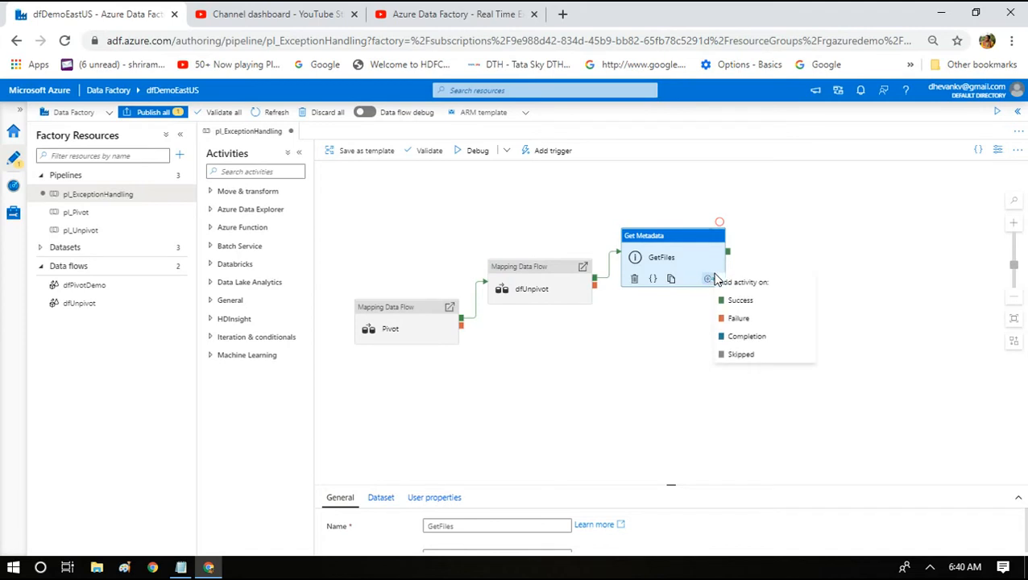
{"action": "left_click", "coordinate": [739, 319]}
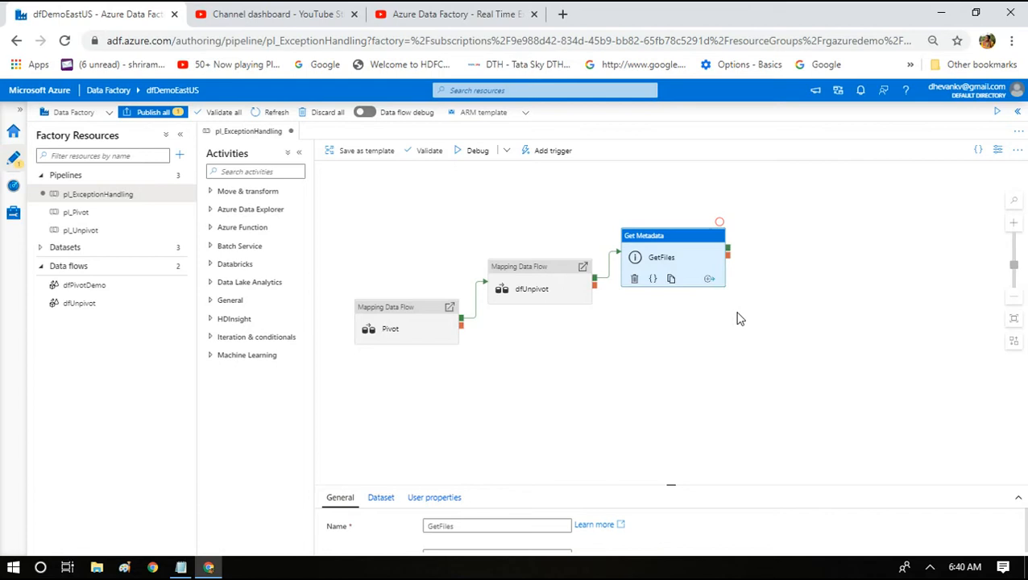
Switch to Notepad, add the notes "errordesc -- sys var" and "Error.Message", highlight the latter, and minimize the window.
{"action": "left_click", "coordinate": [181, 568]}
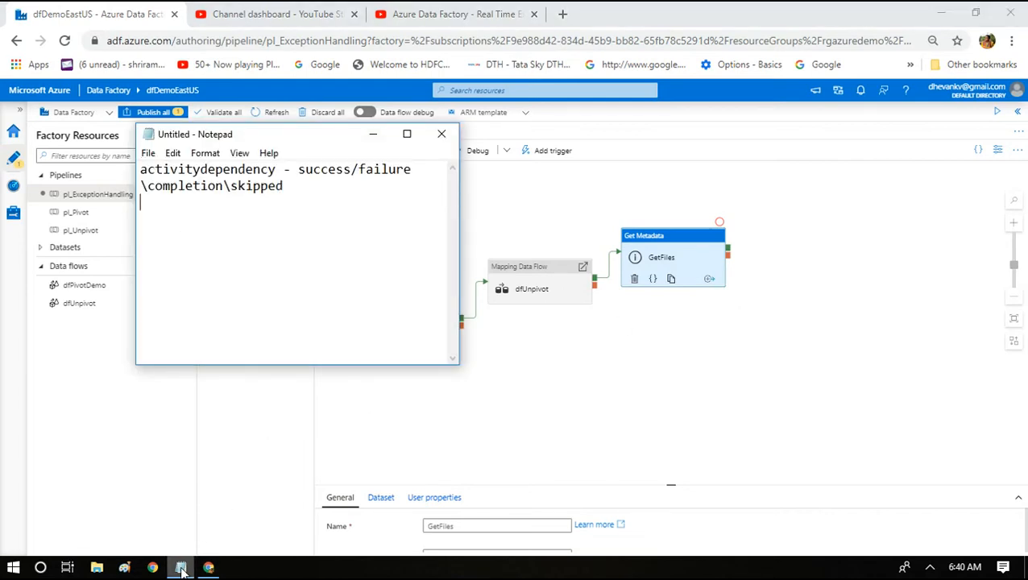
{"action": "type", "text": "errordesc -- sys var"}
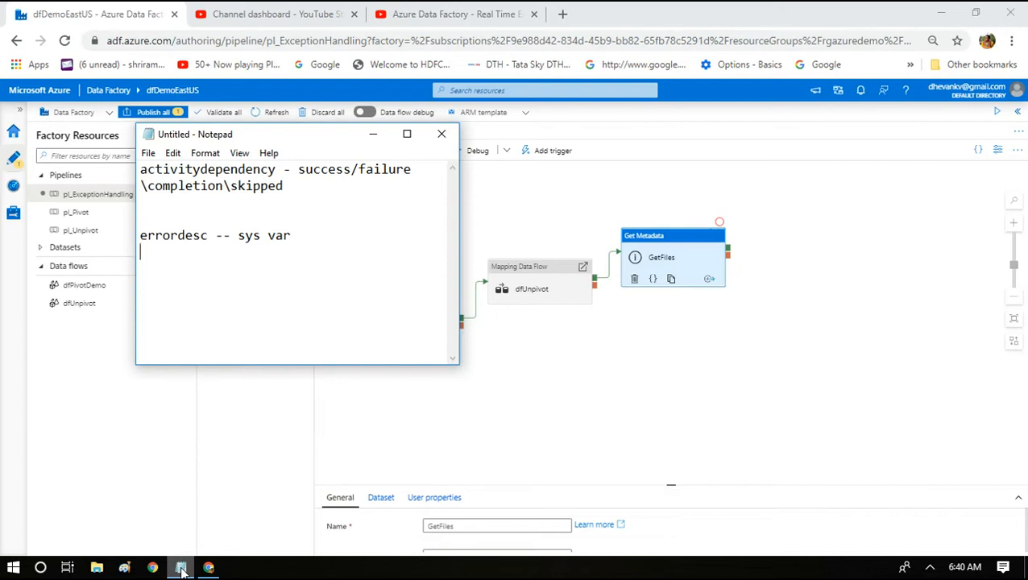
{"action": "type", "text": "Errr"}
{"action": "type", "text": "rror"}
{"action": "type", "text": ".Message"}
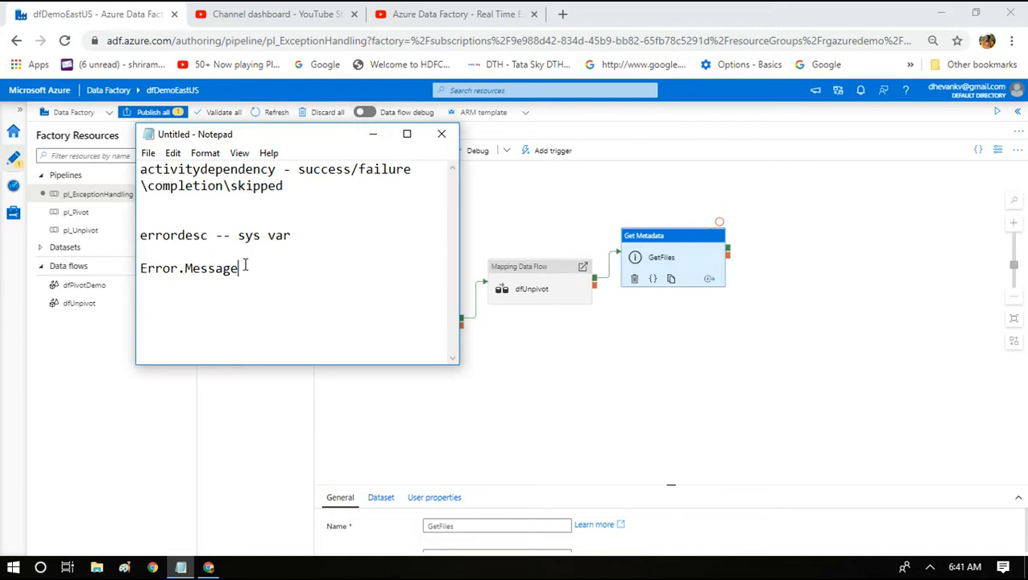
{"action": "left_click_drag", "start_coordinate": [244, 266], "coordinate": [79, 298]}
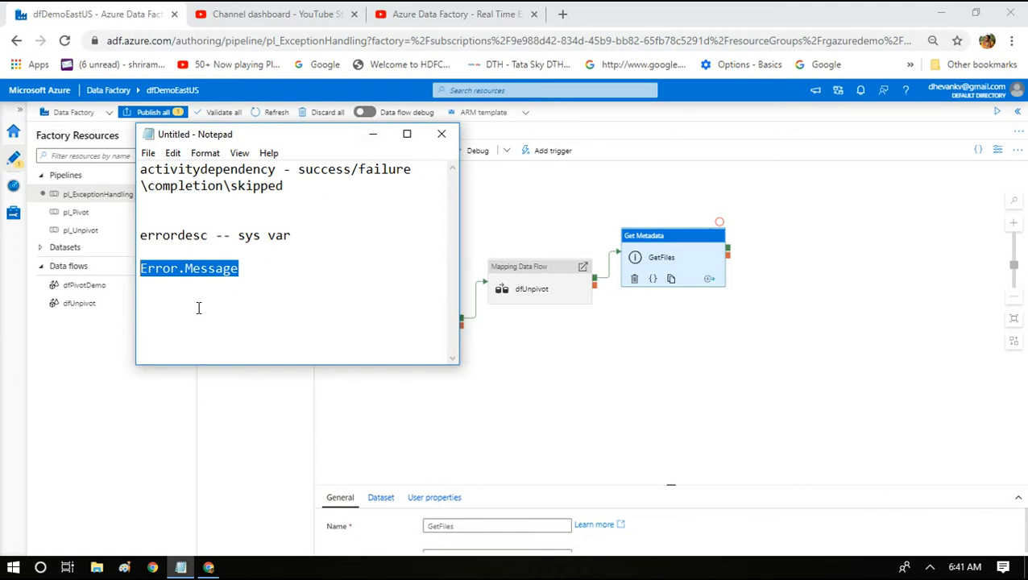
{"action": "left_click", "coordinate": [372, 135]}
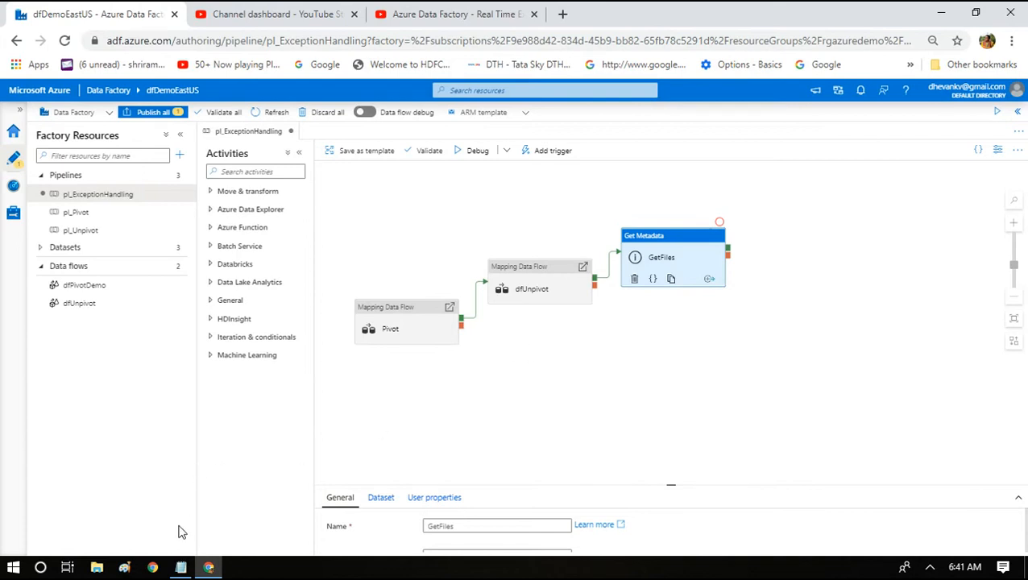
Reopen the Notepad window, replace all its notes with "or /and", and return to the Azure Data Factory pipeline.
{"action": "left_click", "coordinate": [182, 568]}
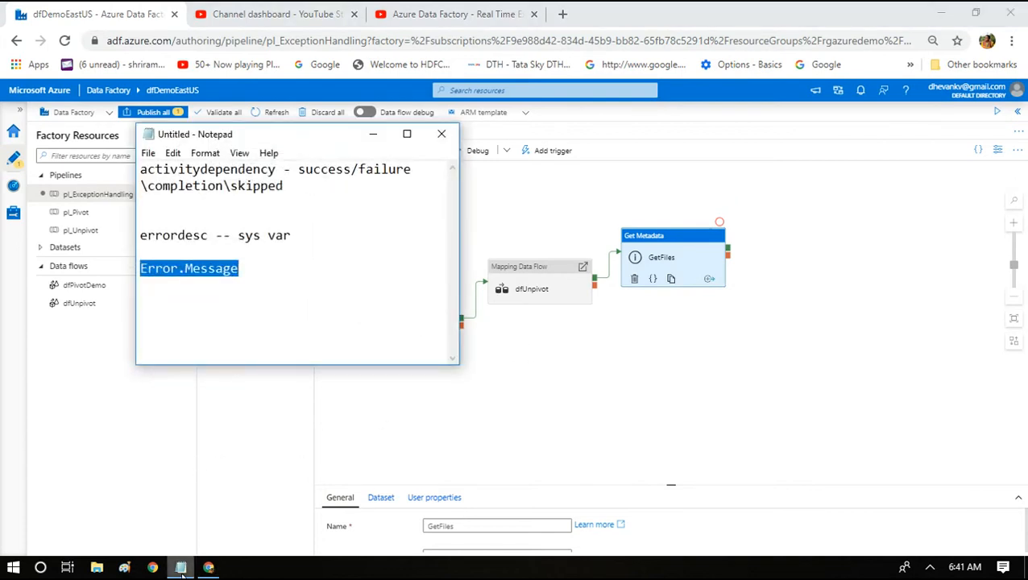
{"action": "key", "text": "ctrl+a"}
{"action": "key", "text": "Delete"}
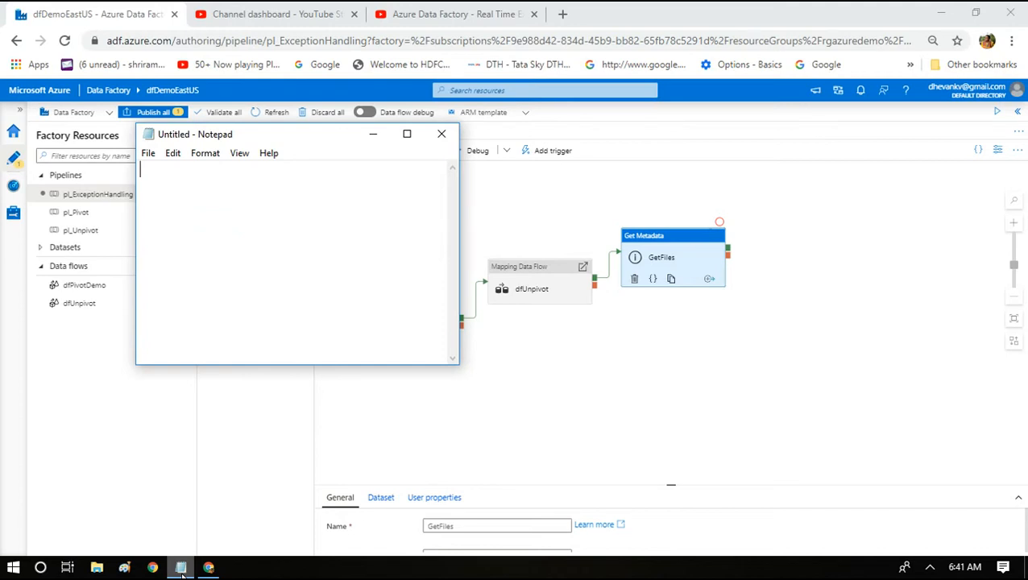
{"action": "type", "text": "on /and"}
{"action": "key", "text": "BackSpace"}
{"action": "type", "text": "r"}
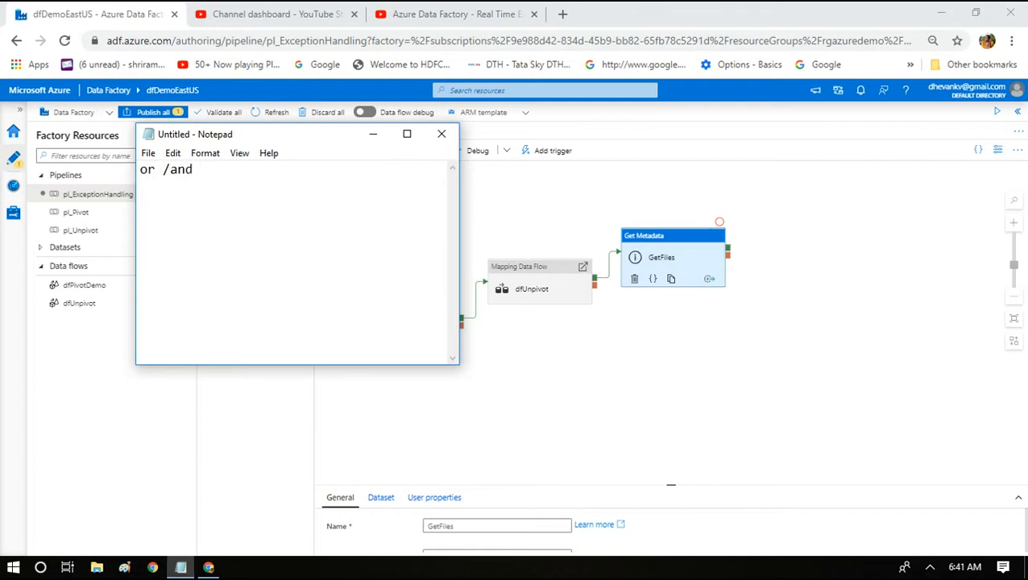
{"action": "left_click", "coordinate": [478, 435]}
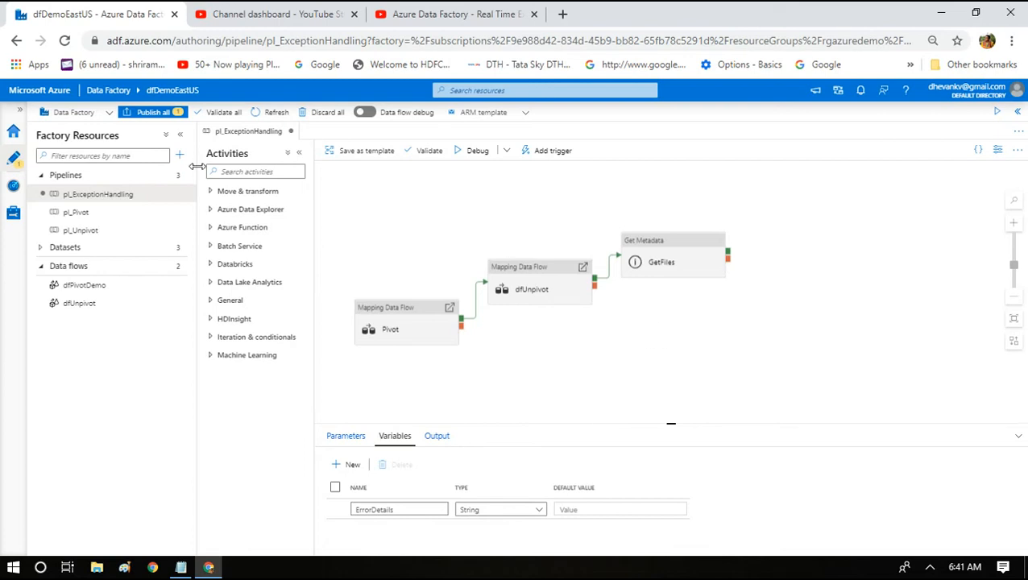
Bring up the Notepad notes about or/and for review and return to the pipeline canvas.
{"action": "left_click", "coordinate": [223, 174]}
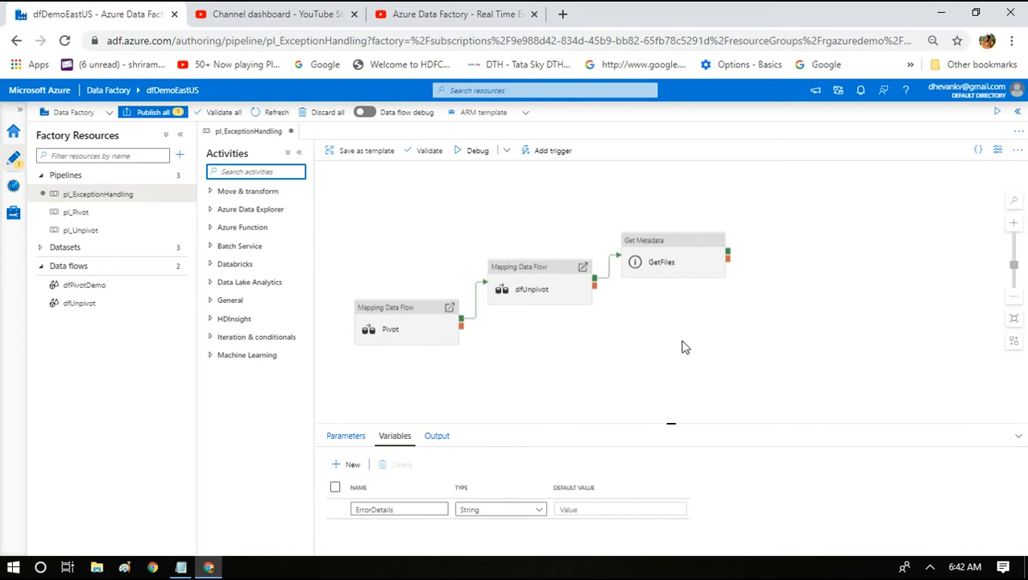
{"action": "left_click", "coordinate": [182, 568]}
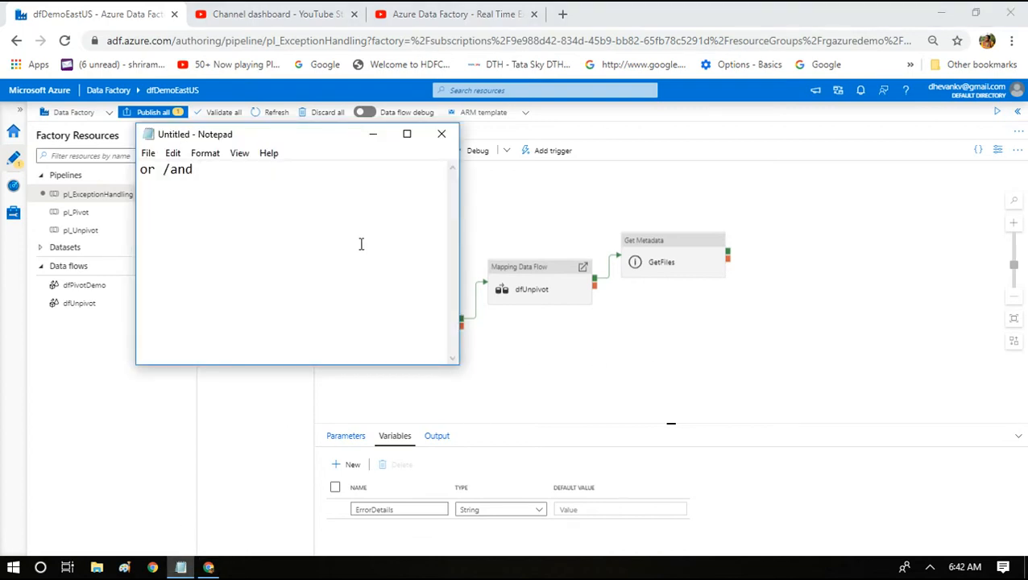
{"action": "left_click", "coordinate": [600, 340]}
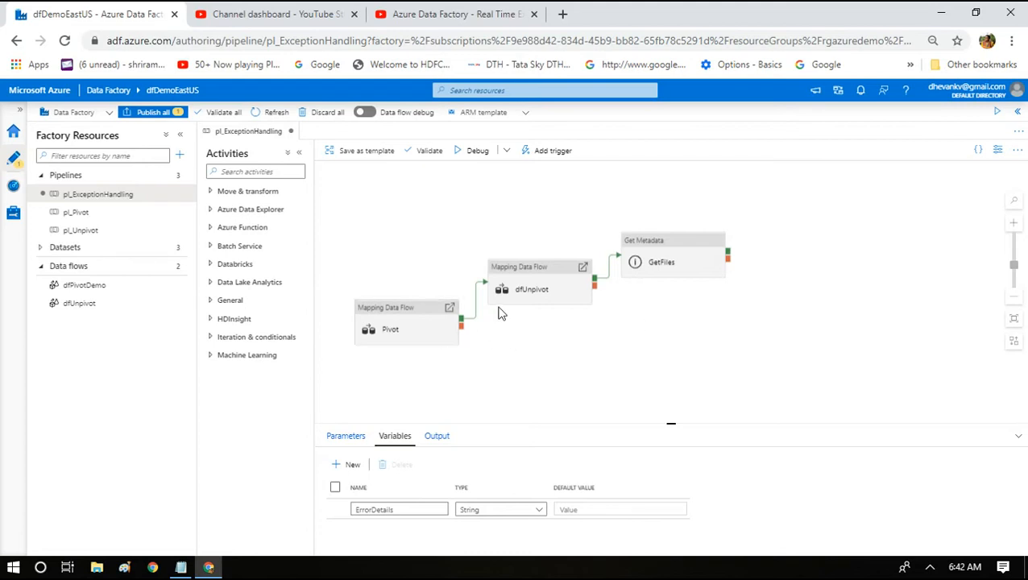
Find the Set variable activity, add it to the canvas below dfUnpivot, and open its variable settings.
{"action": "left_click", "coordinate": [264, 173]}
{"action": "type", "text": "set"}
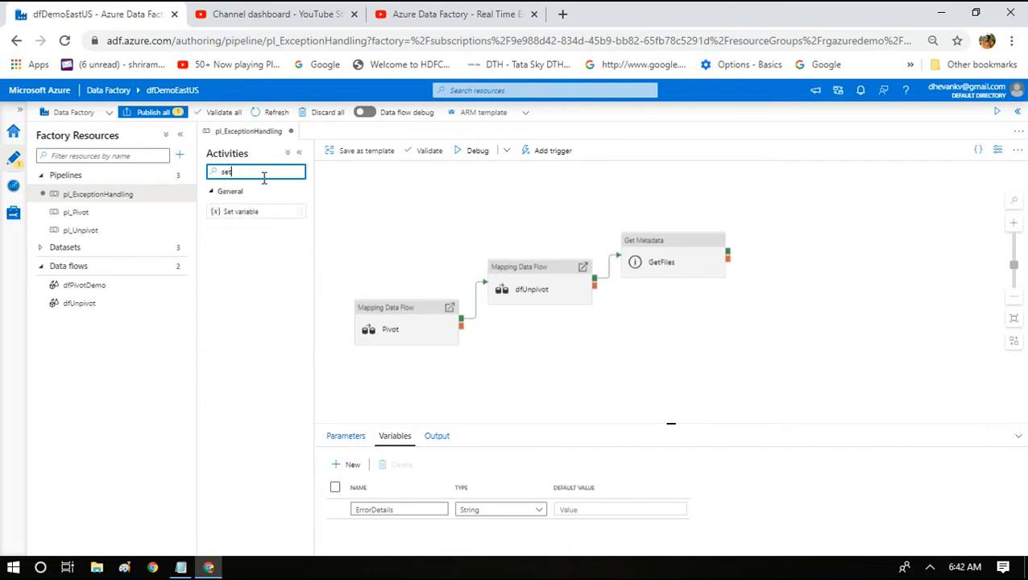
{"action": "left_click_drag", "start_coordinate": [221, 211], "coordinate": [619, 355]}
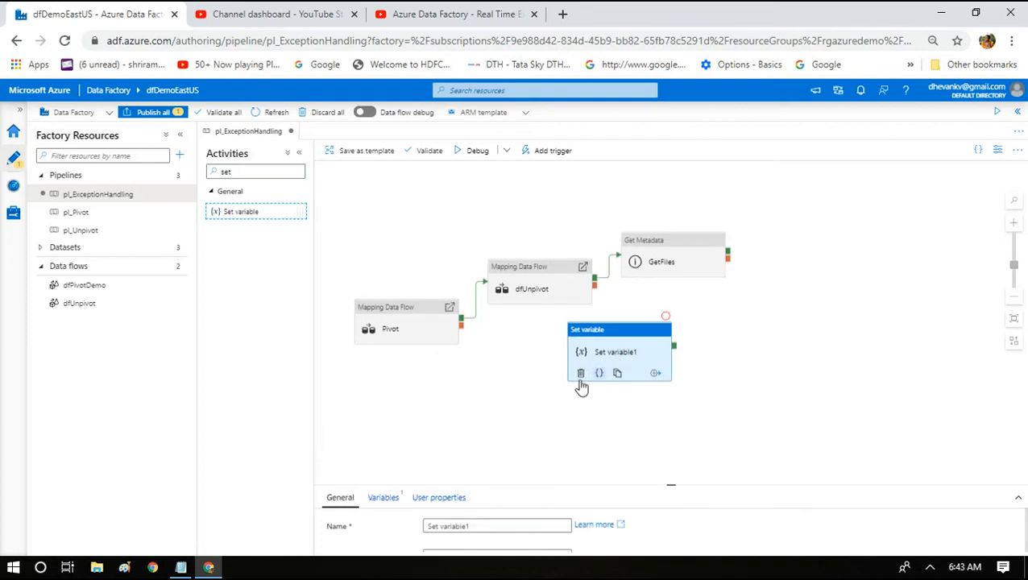
{"action": "left_click", "coordinate": [383, 498]}
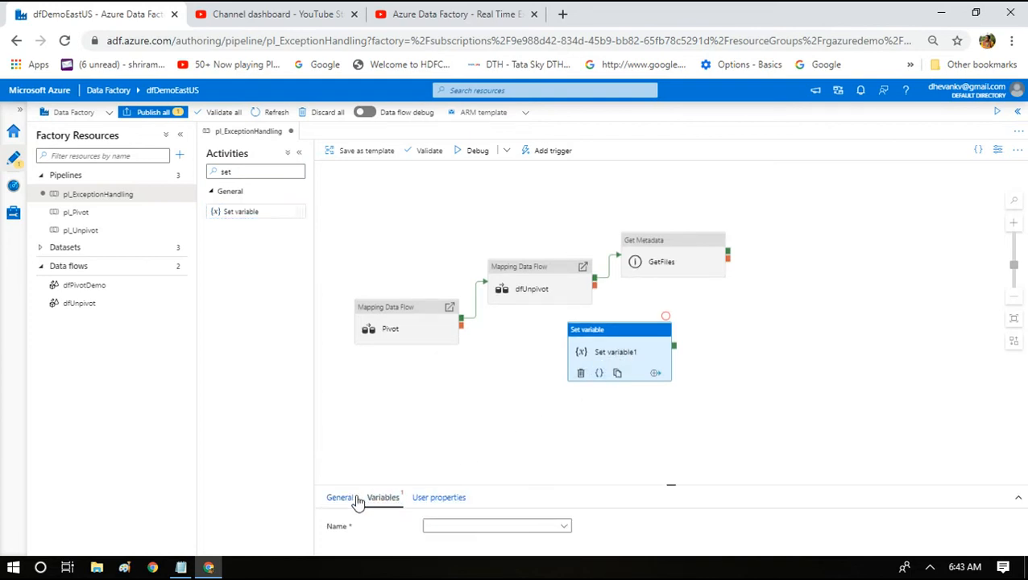
{"action": "left_click", "coordinate": [550, 482]}
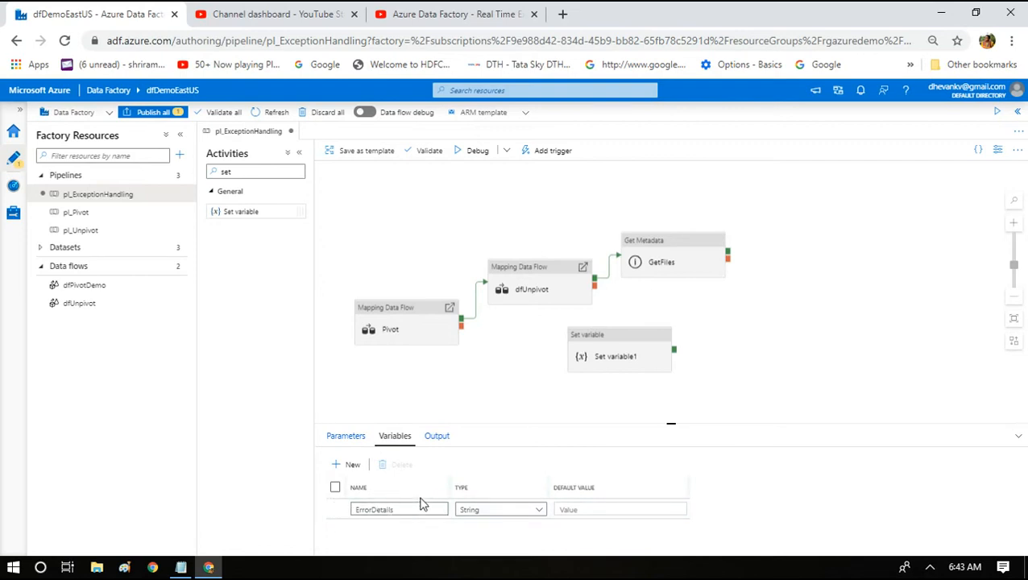
{"action": "left_click", "coordinate": [632, 335]}
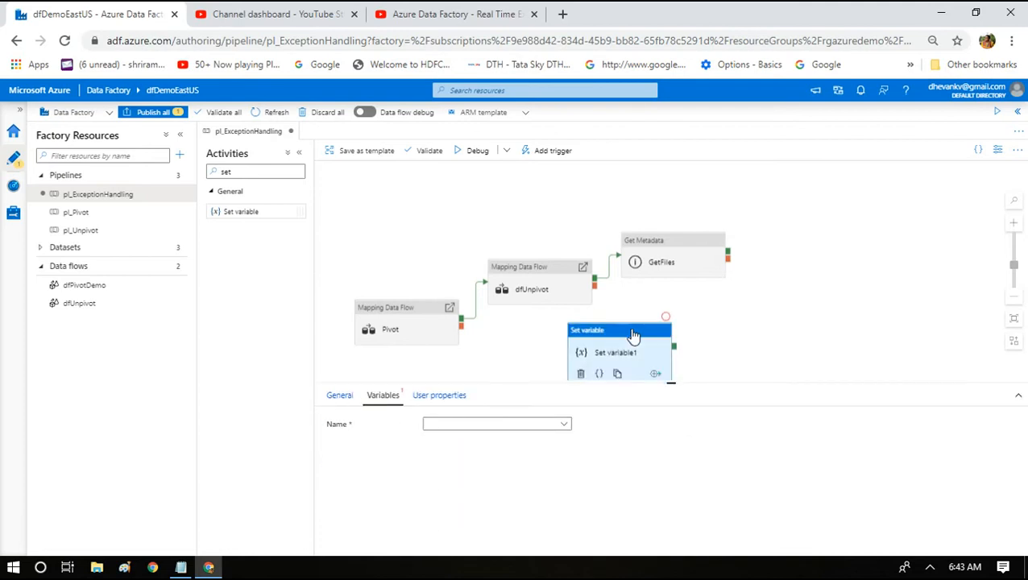
Switch to the YouTube playlist, locate the "Append & Set Variable activities" video, and return to Azure Data Factory.
{"action": "left_click", "coordinate": [423, 14]}
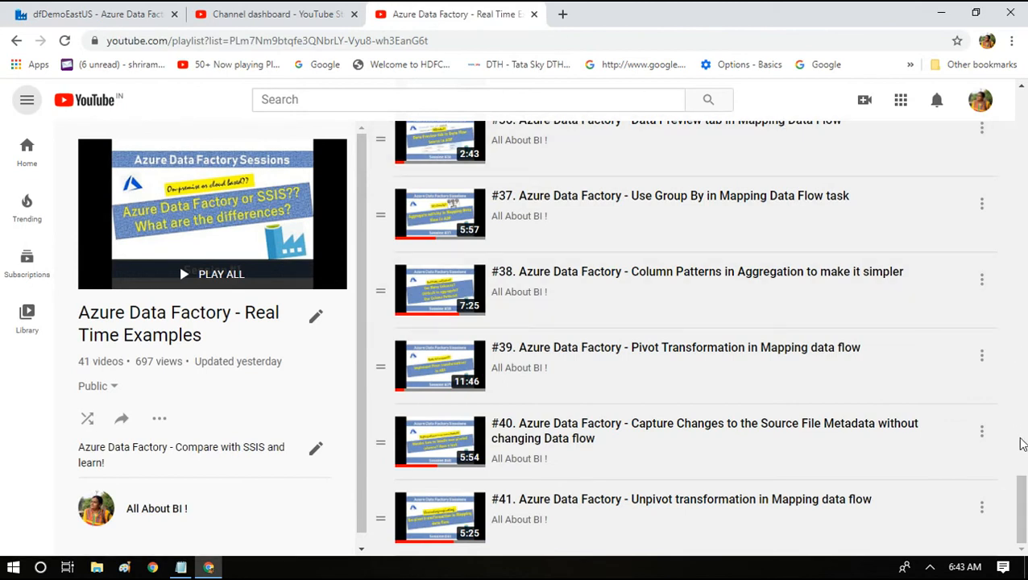
{"action": "right_click", "coordinate": [1019, 369]}
{"action": "left_click", "coordinate": [1019, 538]}
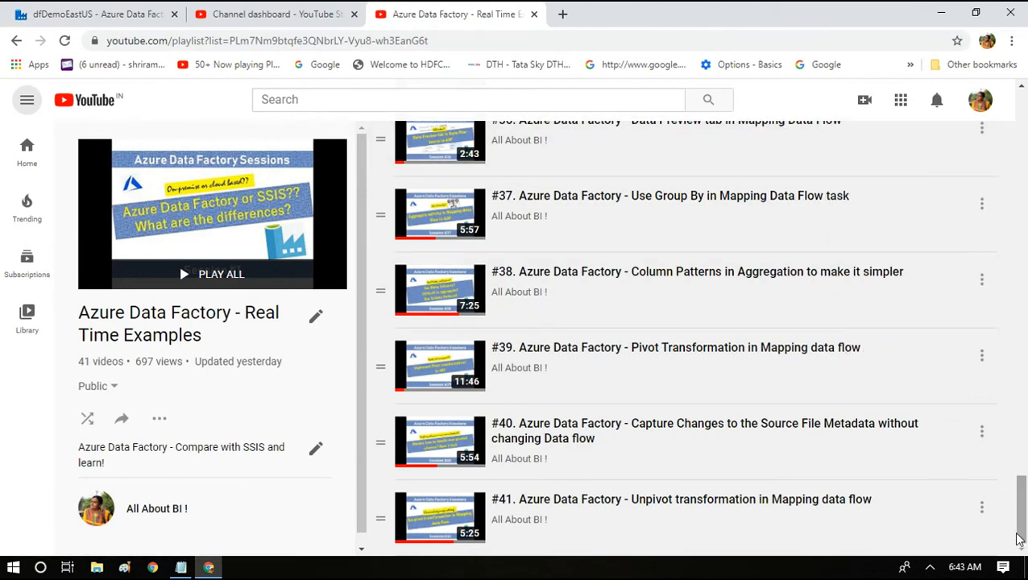
{"action": "left_click_drag", "start_coordinate": [1019, 539], "coordinate": [1019, 301]}
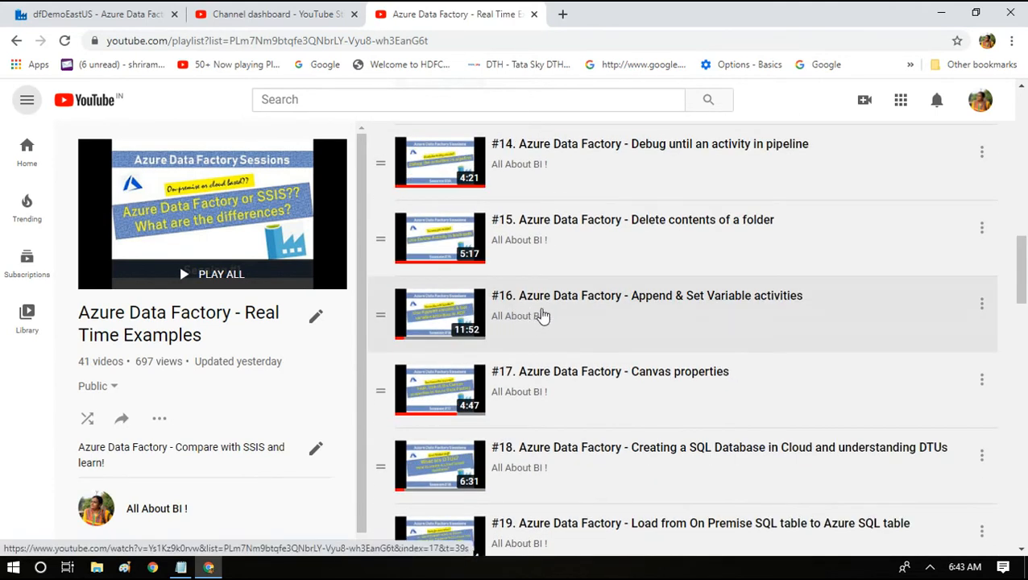
{"action": "left_click", "coordinate": [106, 13]}
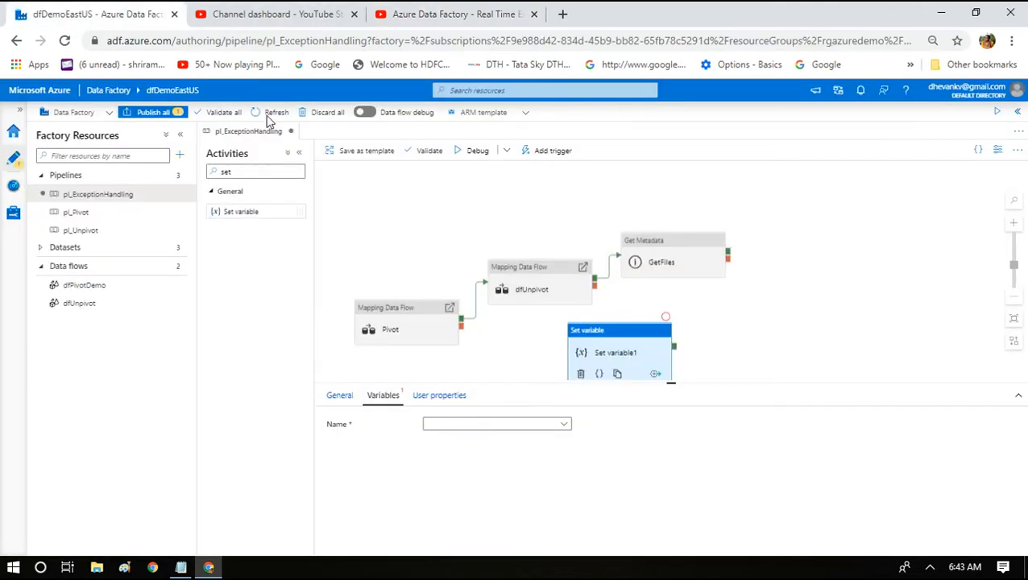
Connect the Failure outputs of Pivot, dfUnpivot and GetFiles to the Set variable activity, and move it below GetFiles.
{"action": "left_click_drag", "start_coordinate": [461, 326], "coordinate": [574, 346]}
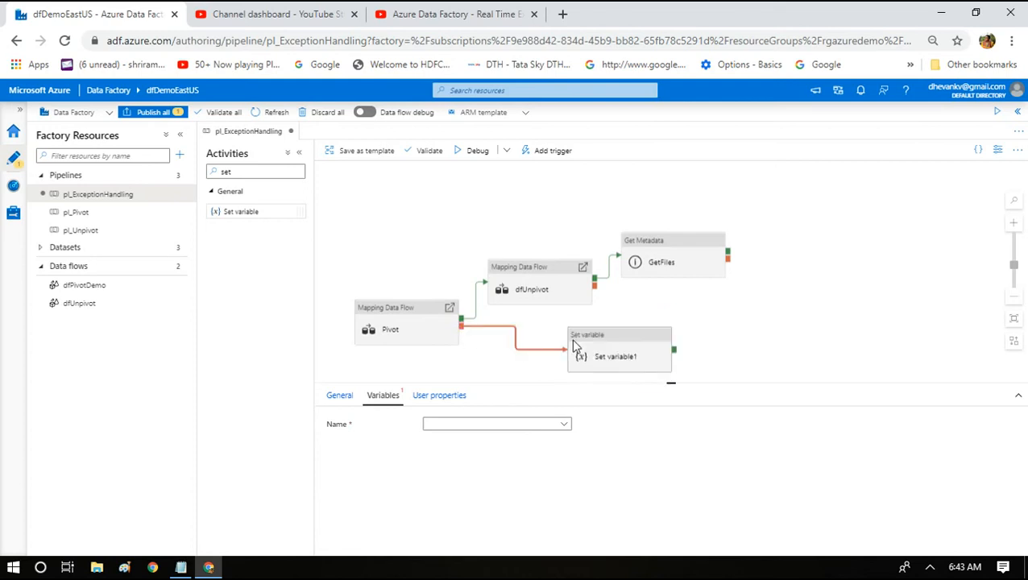
{"action": "left_click_drag", "start_coordinate": [595, 290], "coordinate": [598, 358]}
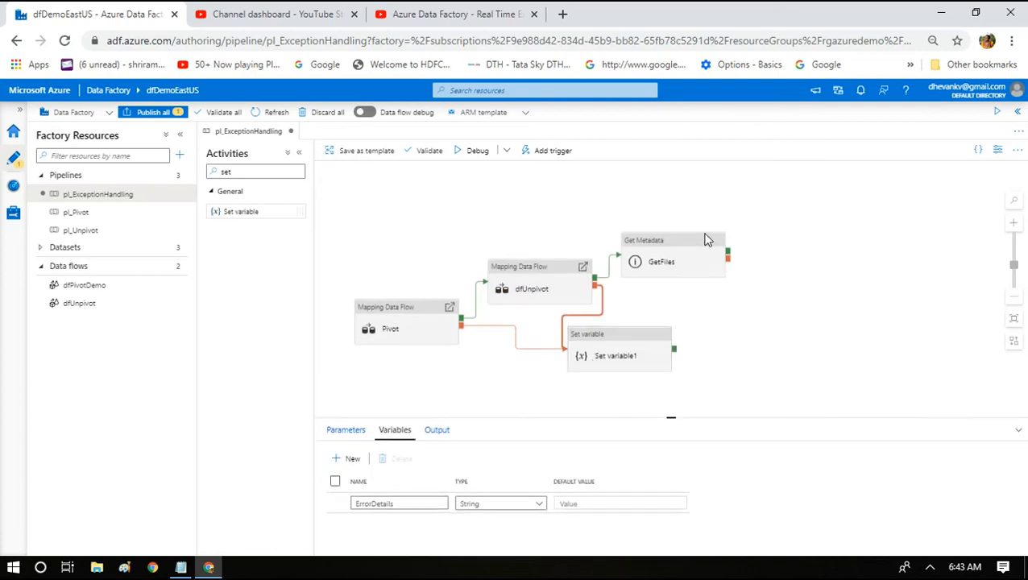
{"action": "left_click", "coordinate": [706, 243]}
{"action": "left_click_drag", "start_coordinate": [728, 257], "coordinate": [574, 352]}
{"action": "left_click_drag", "start_coordinate": [654, 344], "coordinate": [729, 393]}
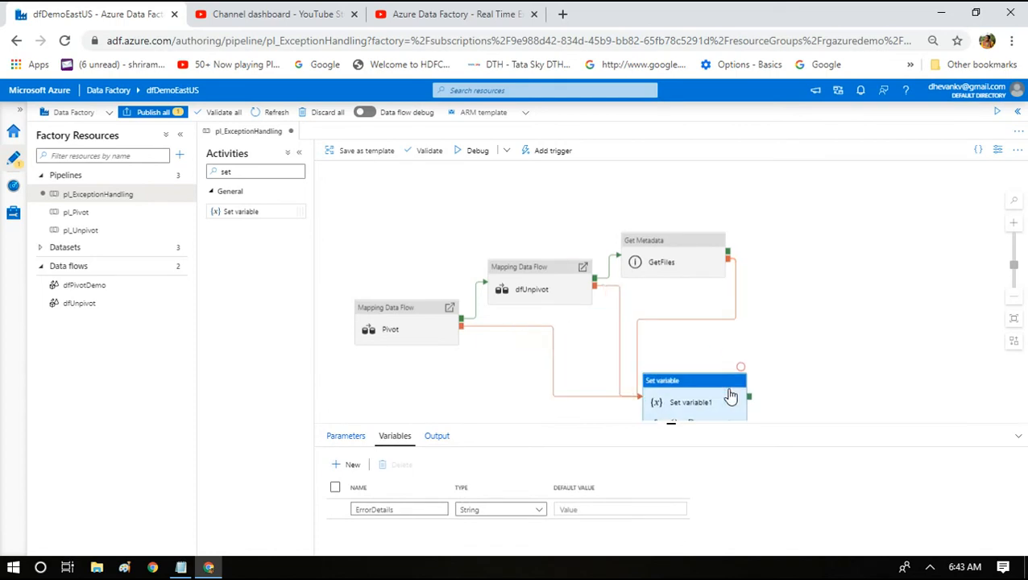
Examine the condition options of Pivot's failure dependency and inspect the dfUnpivot, GetFiles, Pivot and Set variable activities.
{"action": "left_click", "coordinate": [555, 348]}
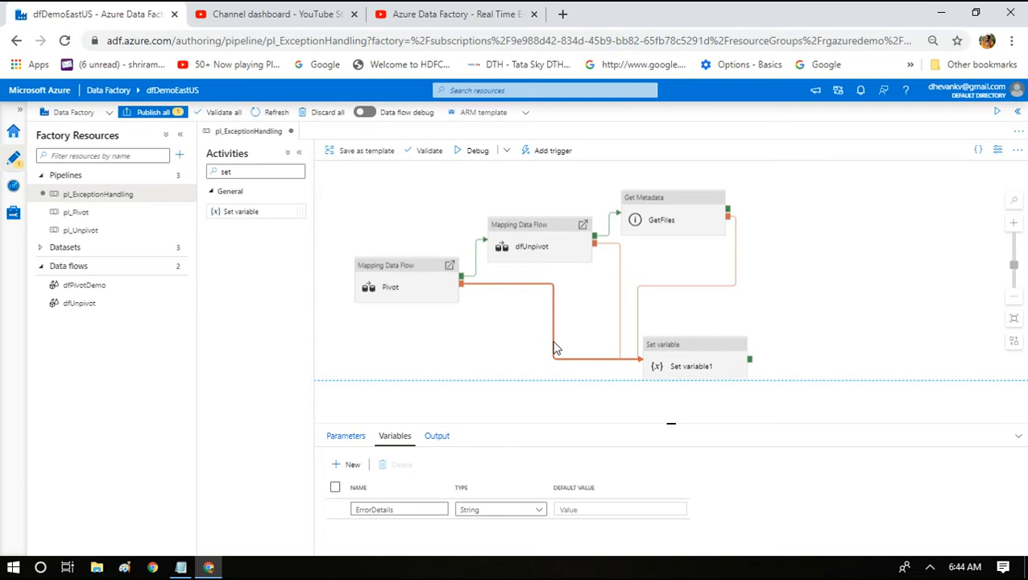
{"action": "right_click", "coordinate": [555, 348]}
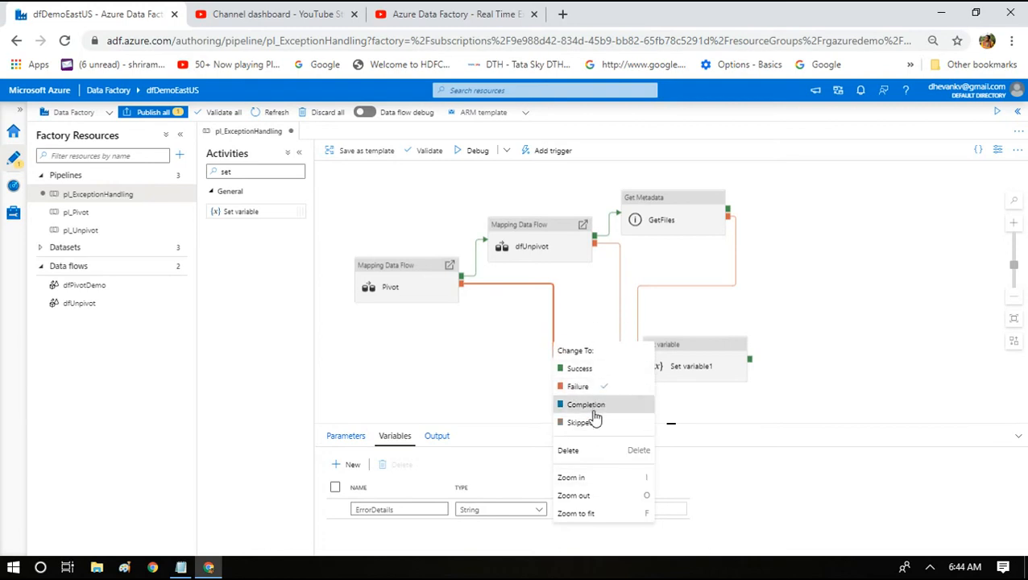
{"action": "left_click", "coordinate": [481, 371]}
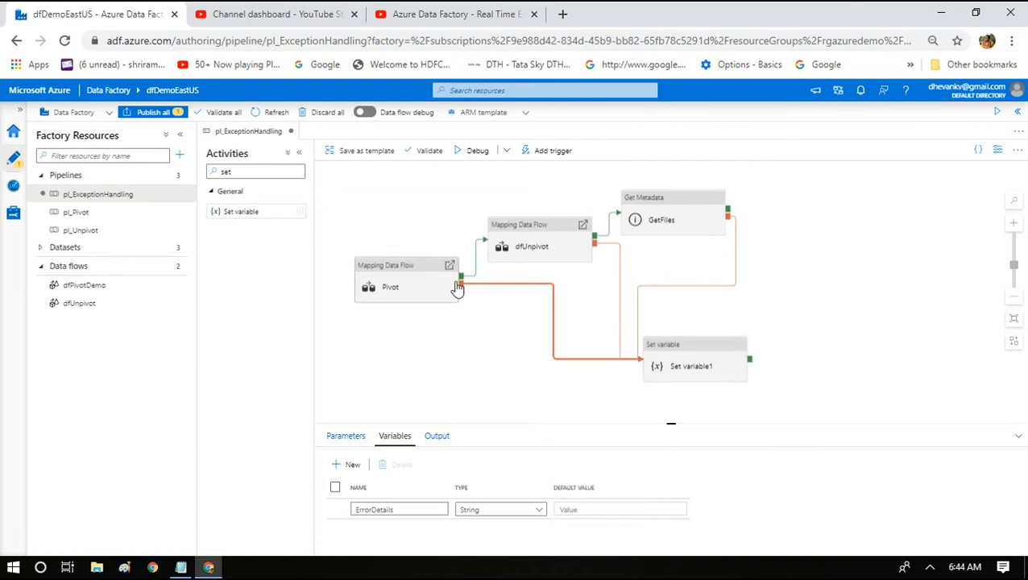
{"action": "left_click", "coordinate": [520, 241]}
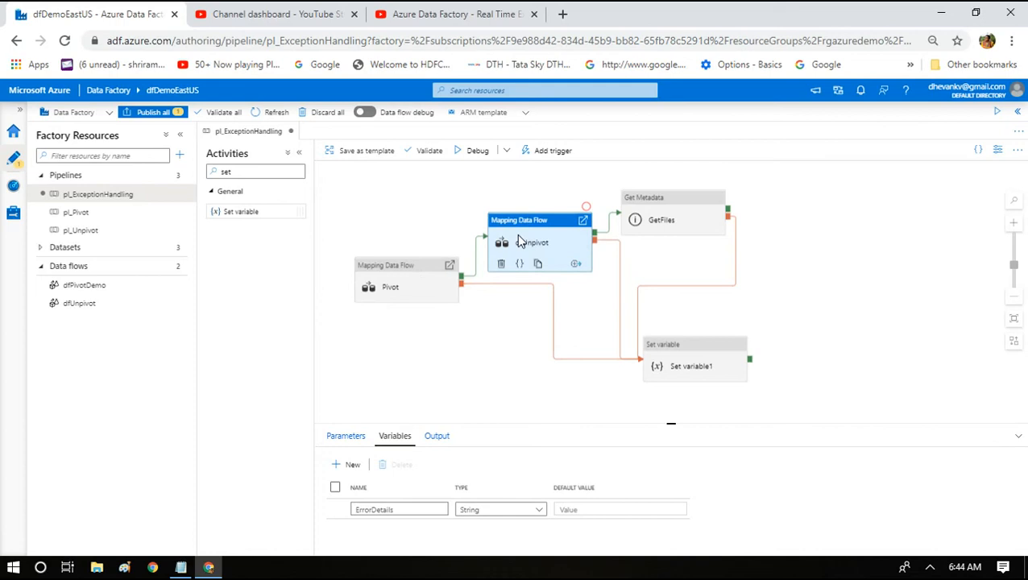
{"action": "left_click", "coordinate": [627, 217]}
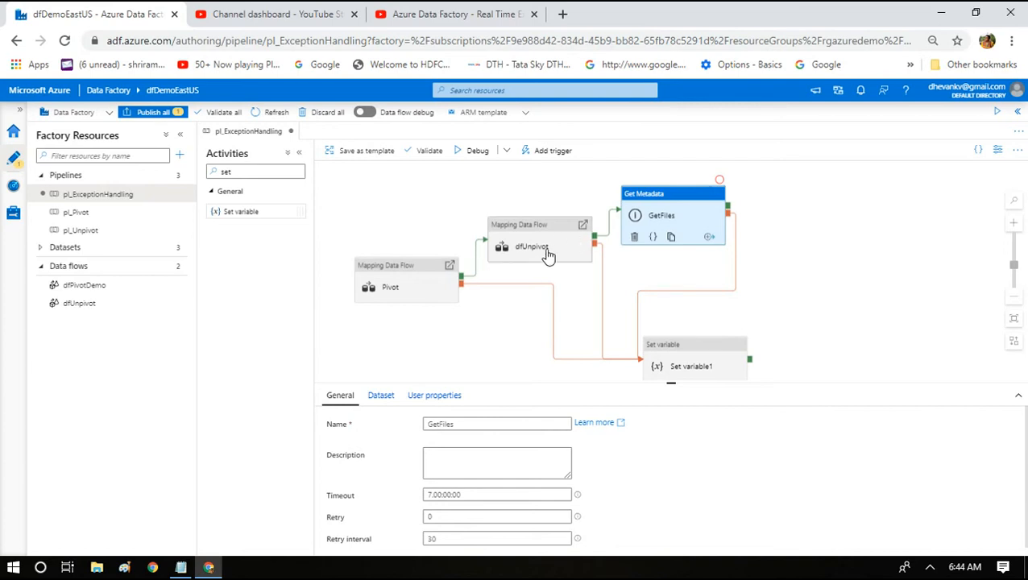
{"action": "left_click", "coordinate": [405, 278]}
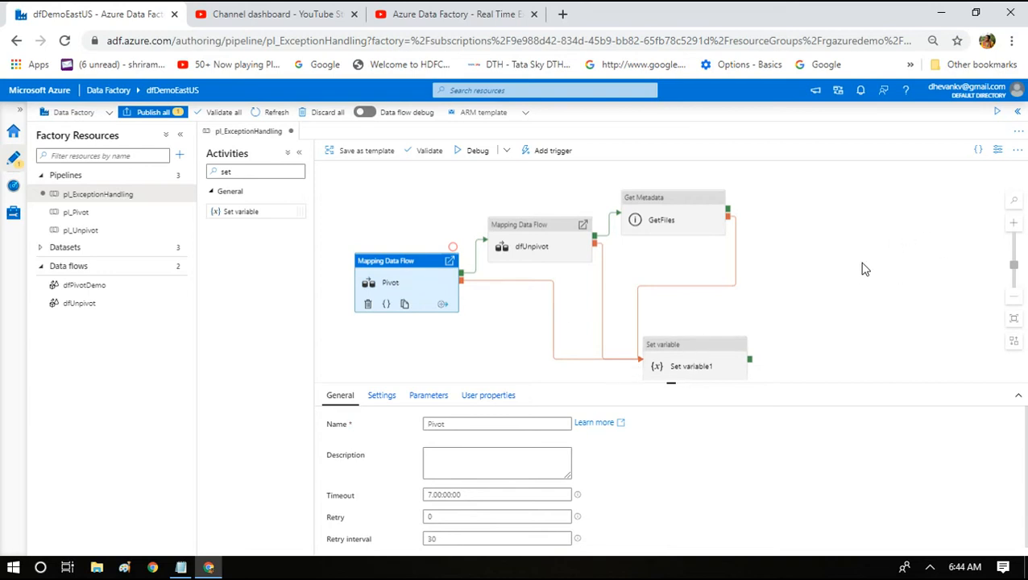
{"action": "left_click", "coordinate": [673, 359]}
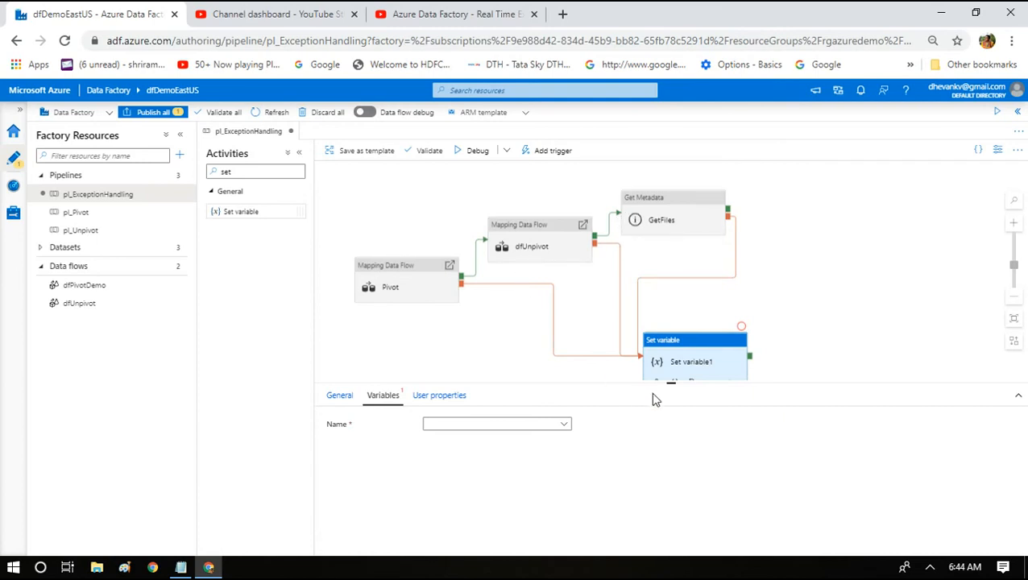
Delete the failure dependencies from GetFiles and dfUnpivot to the Set variable activity, and move that activity below dfUnpivot.
{"action": "left_click", "coordinate": [639, 349]}
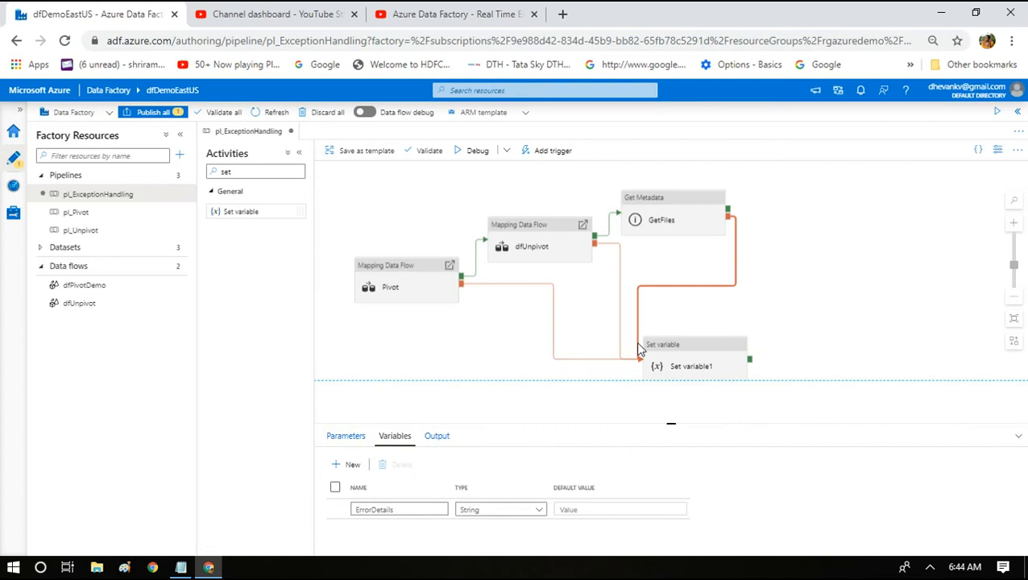
{"action": "key", "text": "Delete"}
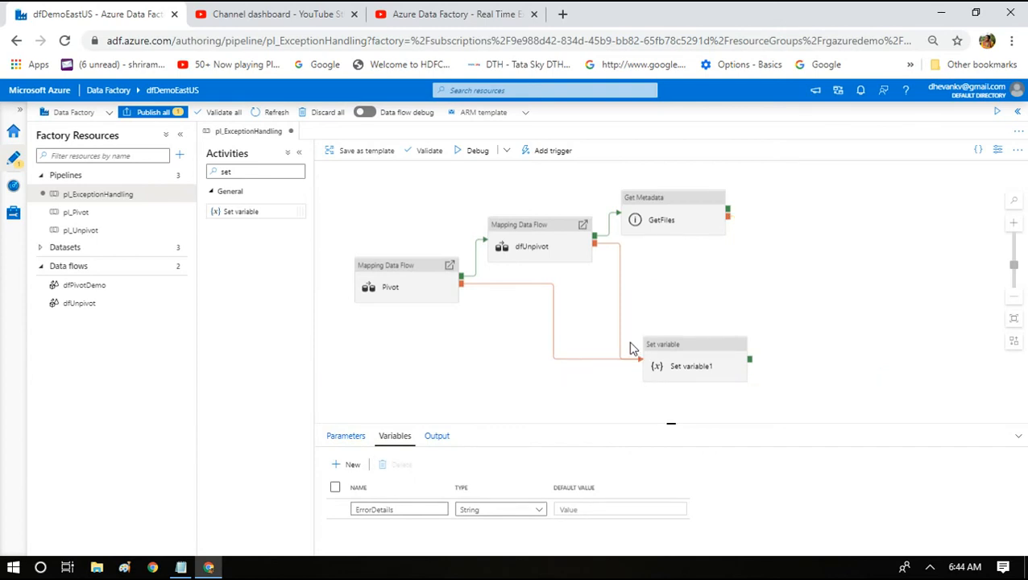
{"action": "left_click", "coordinate": [621, 344]}
{"action": "key", "text": "Delete"}
{"action": "left_click_drag", "start_coordinate": [697, 359], "coordinate": [539, 347]}
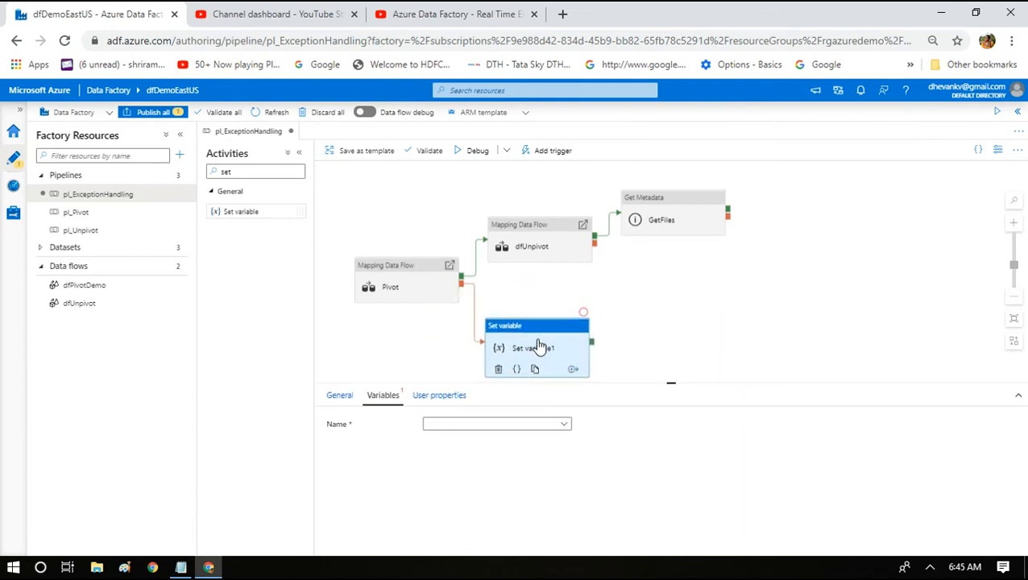
Paste a copy of the Set variable activity, place it below GetFiles, and connect dfUnpivot's Failure output to it.
{"action": "left_click", "coordinate": [714, 306]}
{"action": "key", "text": "ctrl+v"}
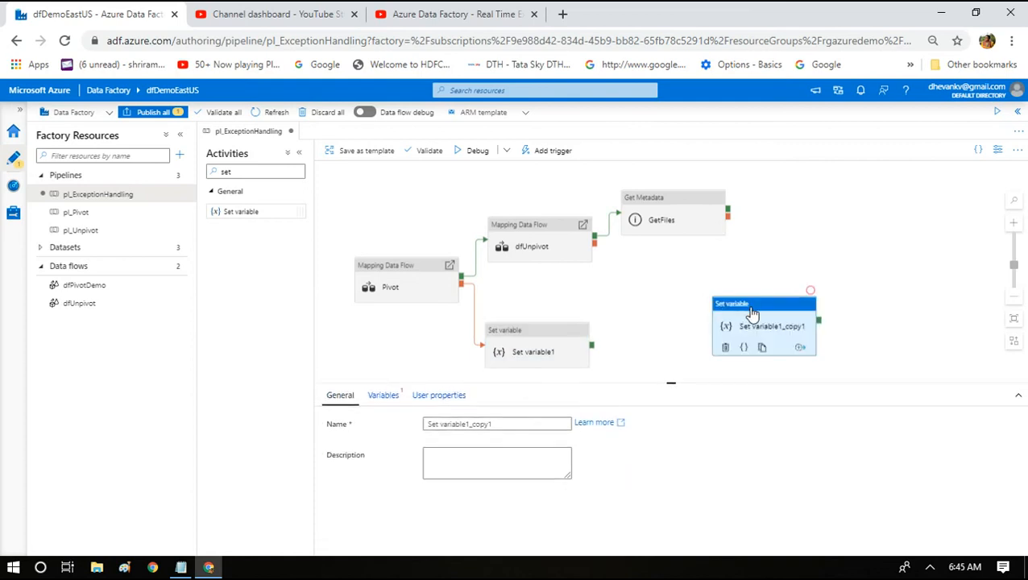
{"action": "left_click_drag", "start_coordinate": [750, 303], "coordinate": [659, 274]}
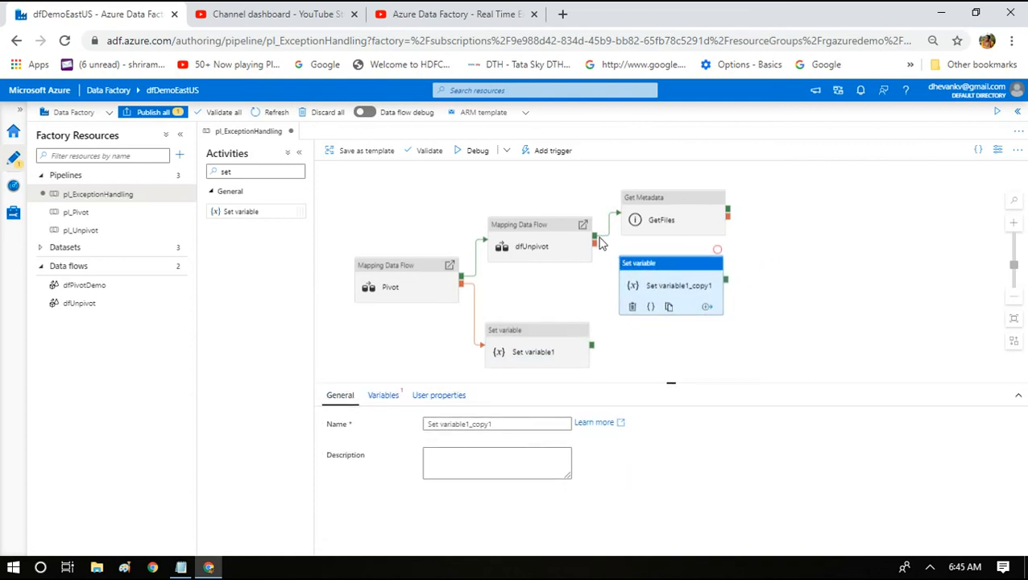
{"action": "left_click_drag", "start_coordinate": [595, 243], "coordinate": [645, 275]}
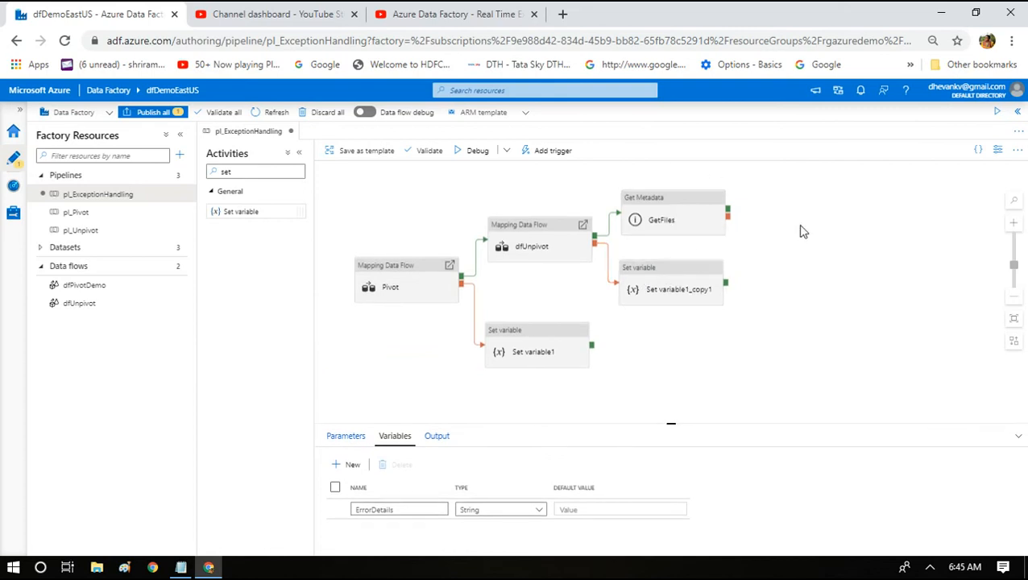
Paste another Set variable copy beside GetFiles and connect GetFiles' Failure output to it.
{"action": "key", "text": "ctrl+v"}
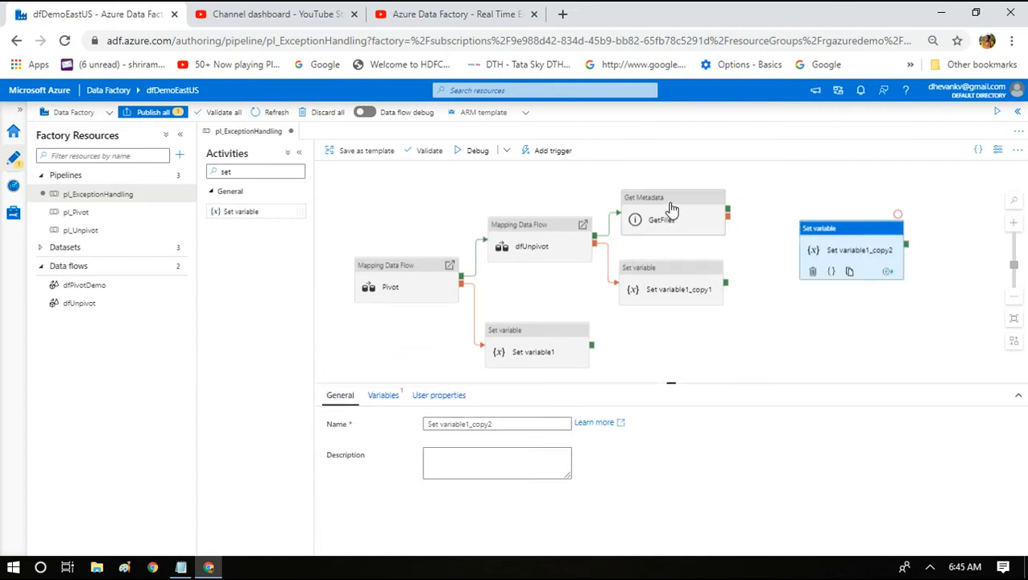
{"action": "left_click", "coordinate": [672, 209]}
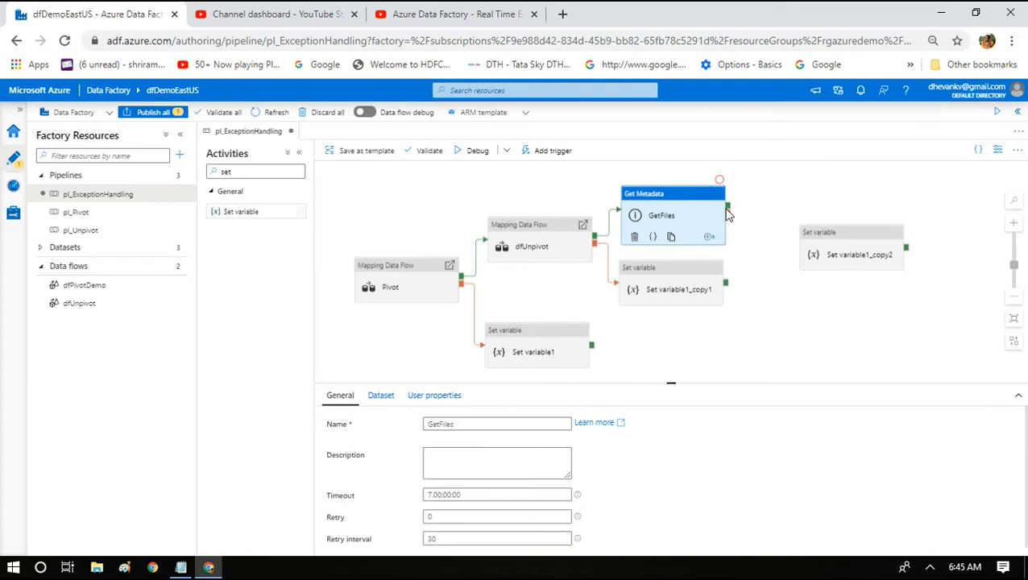
{"action": "left_click_drag", "start_coordinate": [728, 211], "coordinate": [823, 239]}
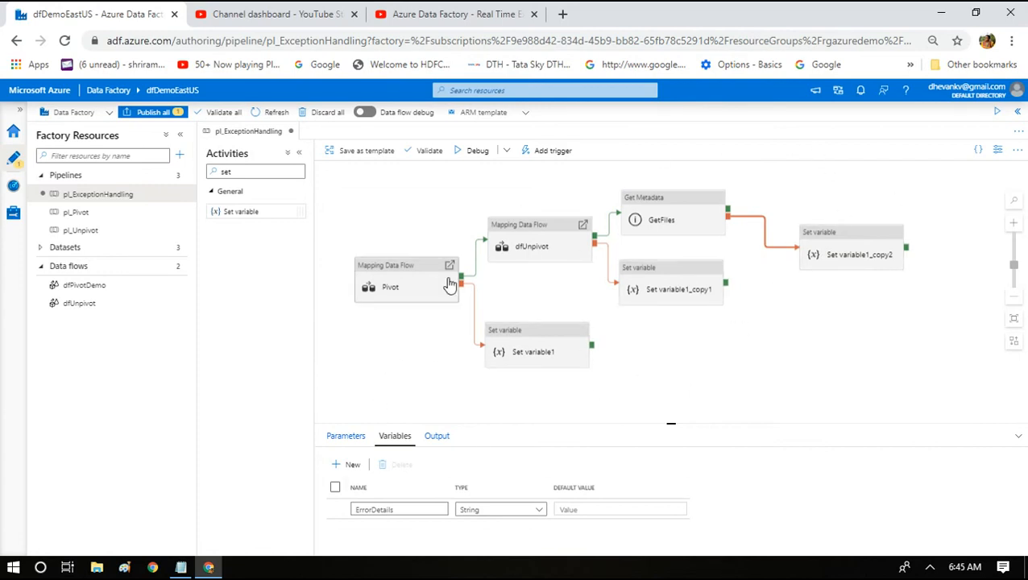
{"action": "left_click", "coordinate": [661, 288]}
{"action": "right_click", "coordinate": [753, 66]}
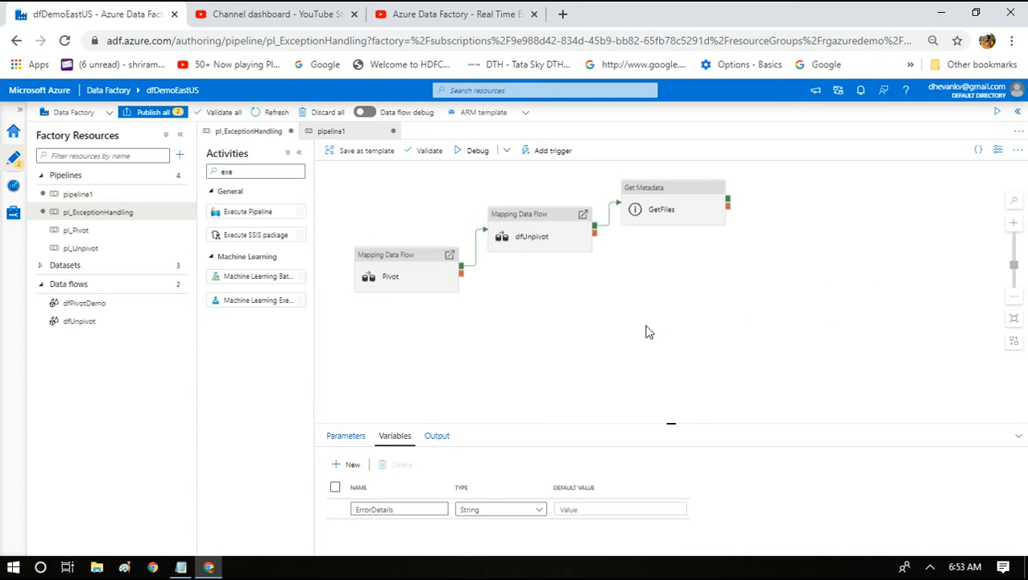
Search the pipeline's available activities for "web".
{"action": "double_click", "coordinate": [231, 170]}
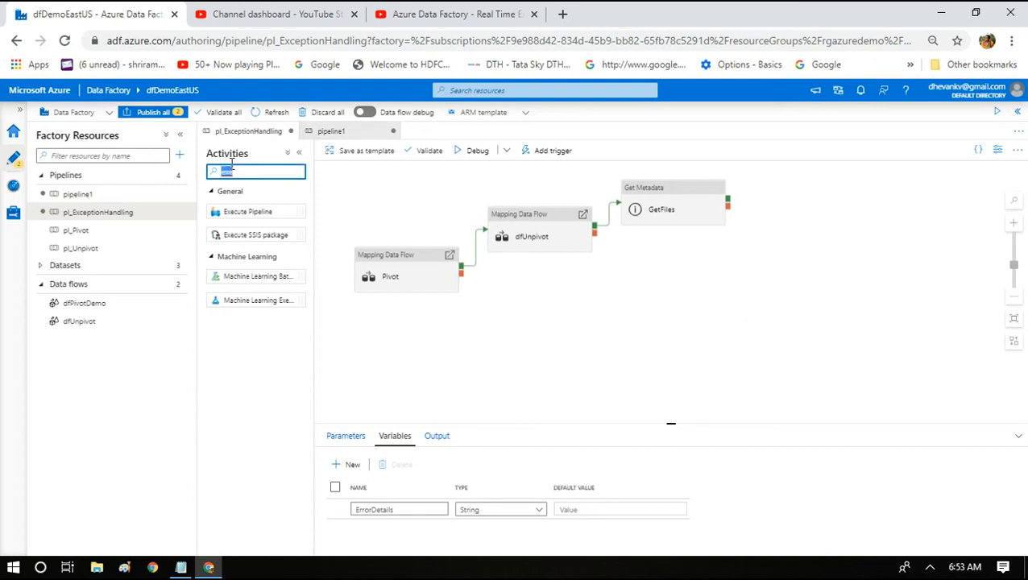
{"action": "type", "text": "web"}
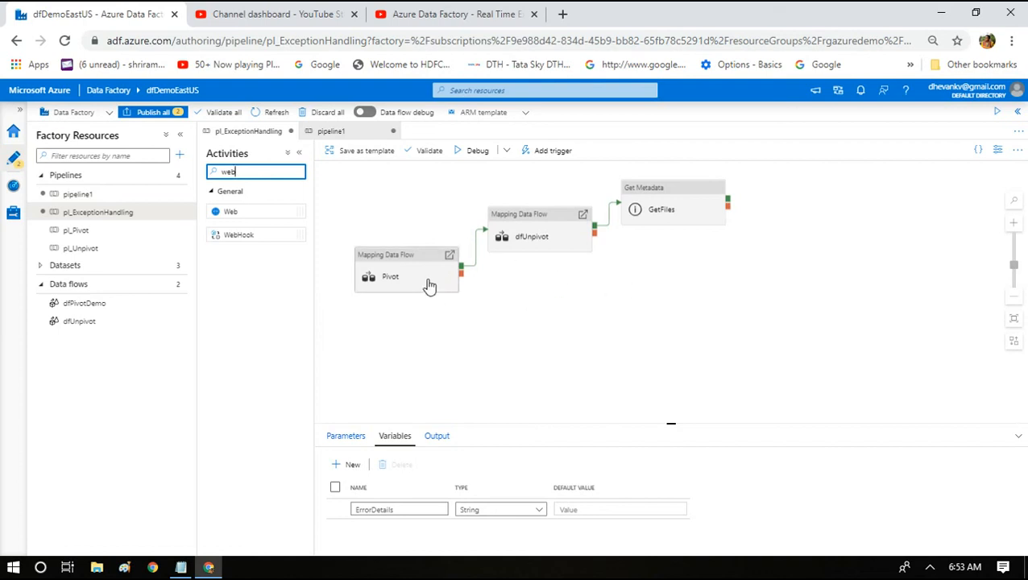
{"action": "left_click", "coordinate": [794, 362]}
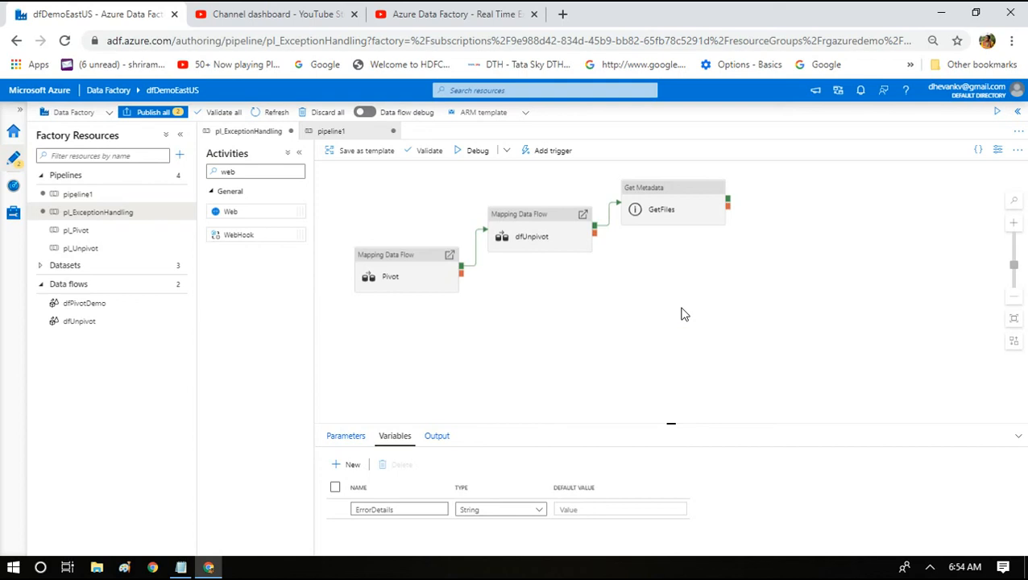
Find the Set variable activity with the search "set", add one below GetFiles, and connect dfUnpivot's Failure output to it.
{"action": "double_click", "coordinate": [236, 168]}
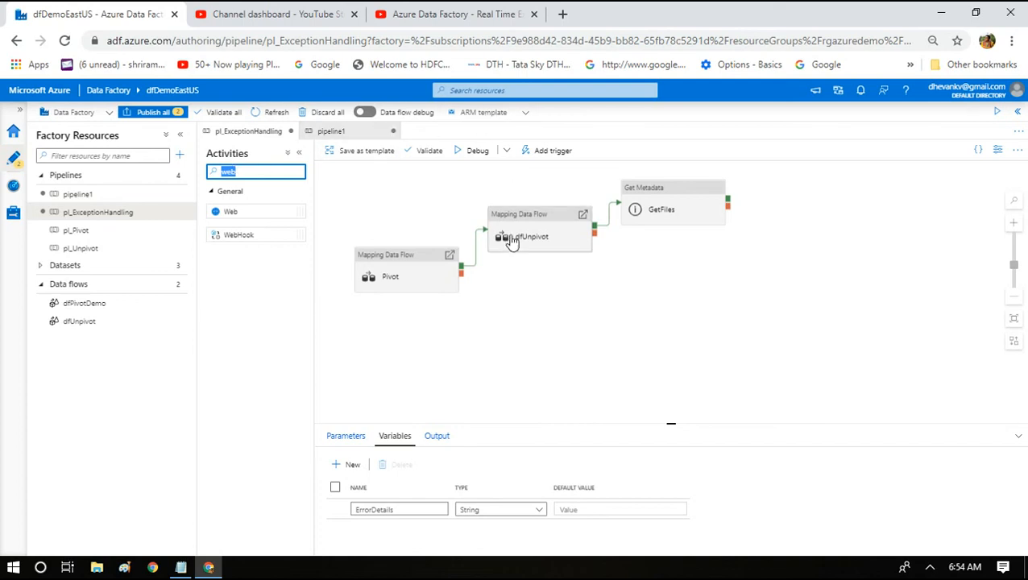
{"action": "type", "text": "set"}
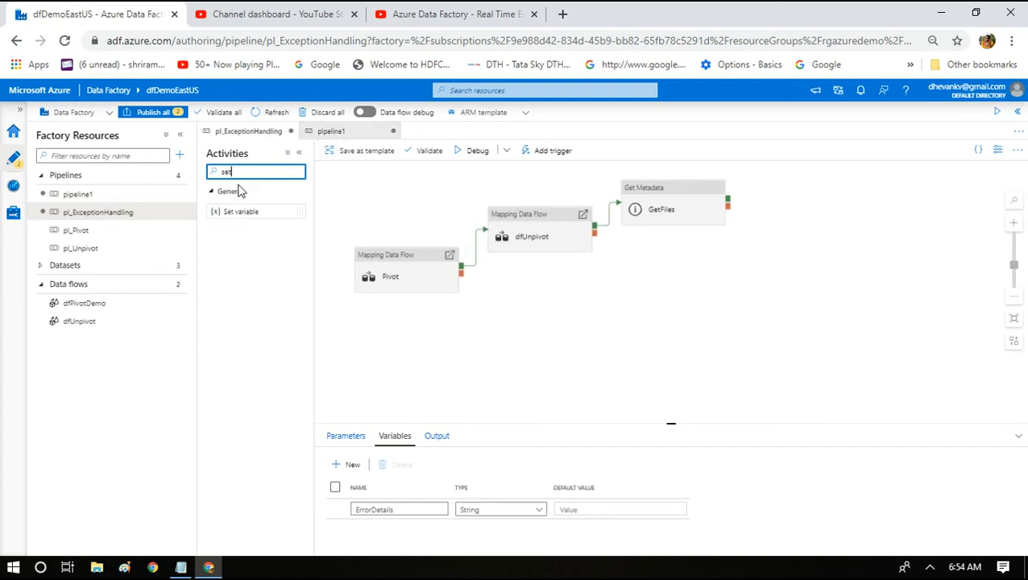
{"action": "left_click_drag", "start_coordinate": [232, 206], "coordinate": [634, 300]}
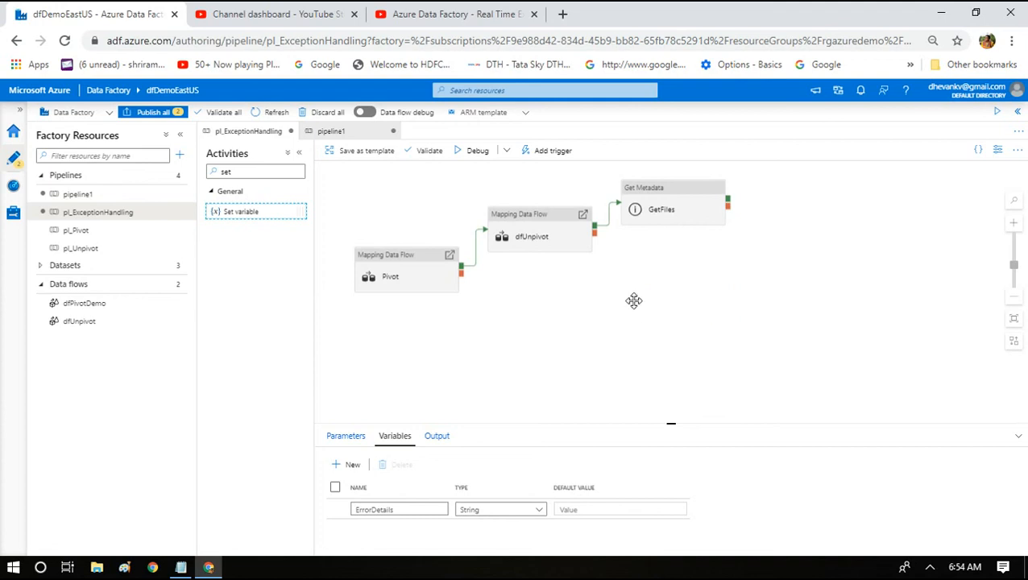
{"action": "left_click", "coordinate": [530, 228]}
{"action": "left_click_drag", "start_coordinate": [595, 231], "coordinate": [660, 279]}
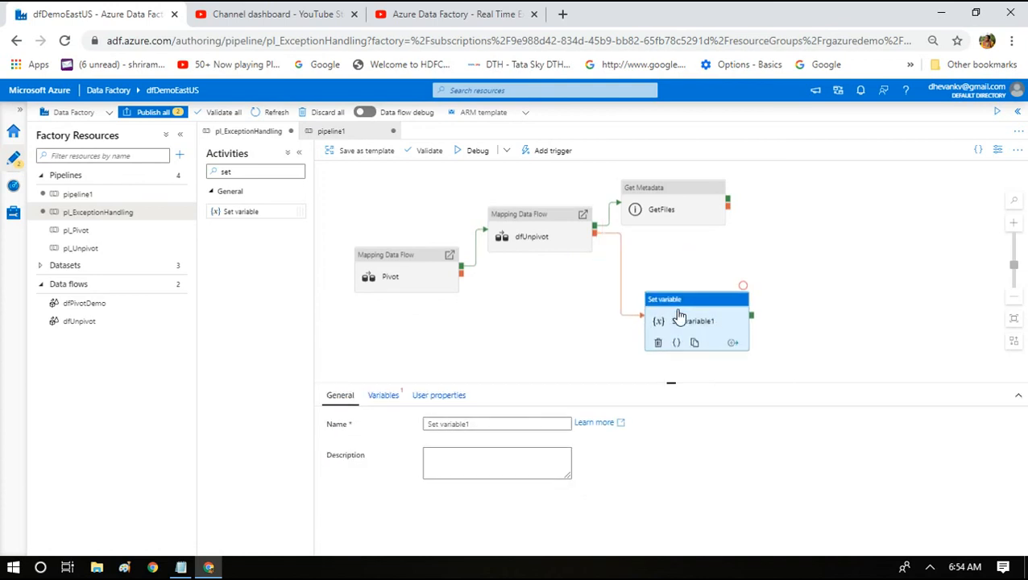
Choose ErrorDetails as the variable that the Set variable activity assigns.
{"action": "left_click", "coordinate": [390, 401]}
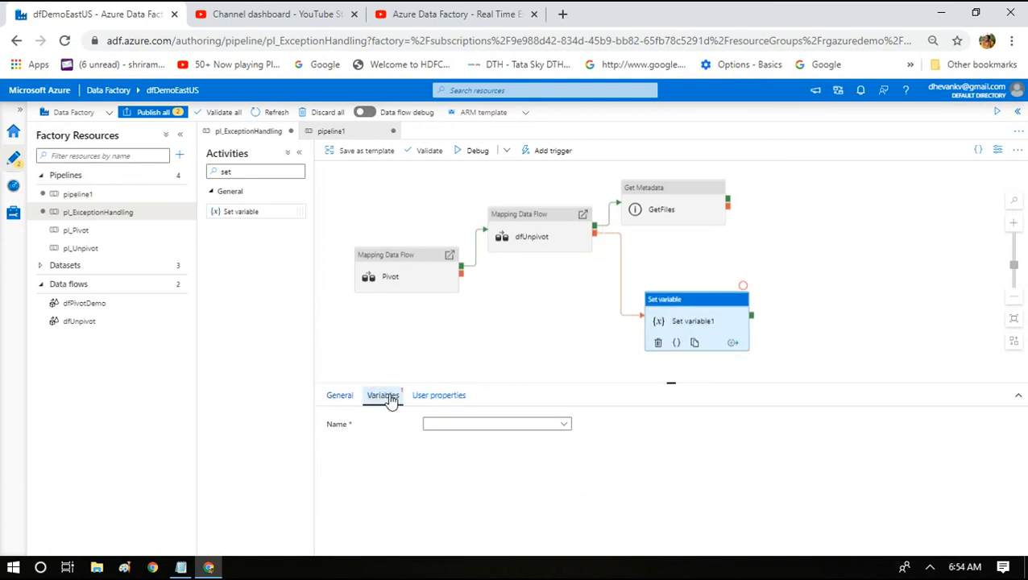
{"action": "left_click", "coordinate": [442, 428]}
{"action": "left_click", "coordinate": [444, 443]}
{"action": "left_click", "coordinate": [445, 448]}
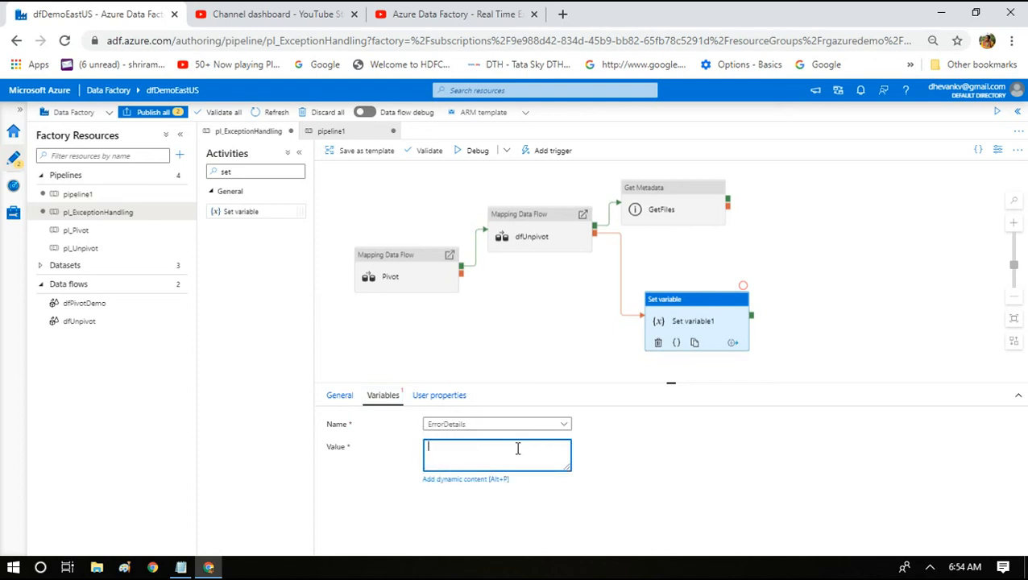
Try the fixed text "error happened in unpivot activity" as the ErrorDetails value, and clear it.
{"action": "type", "text": "error happened in unpivot activity"}
{"action": "key", "text": "ctrl+a"}
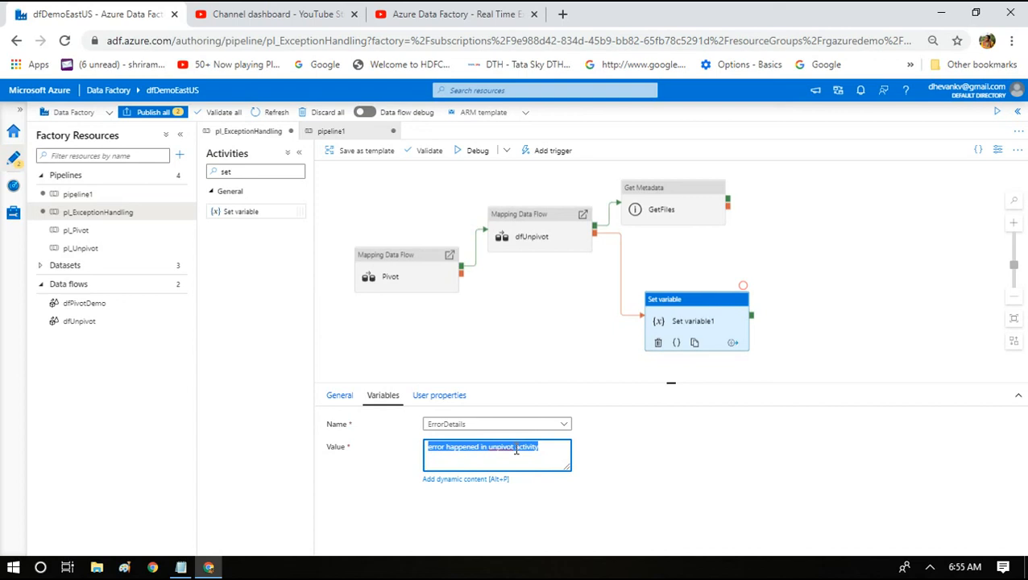
{"action": "key", "text": "BackSpace"}
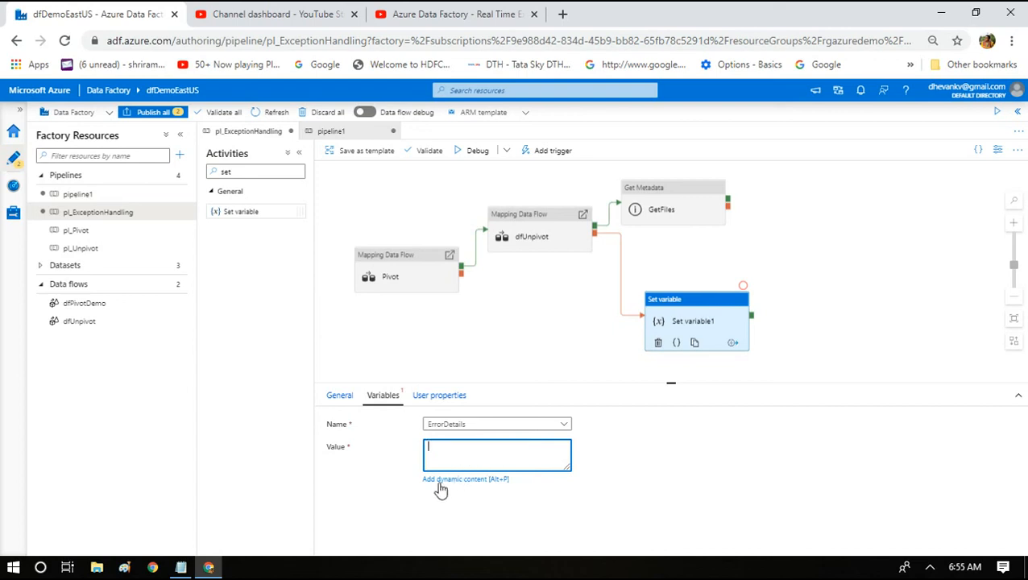
Insert the dfUnpivot activity output as dynamic content for the ErrorDetails value.
{"action": "left_click", "coordinate": [441, 481]}
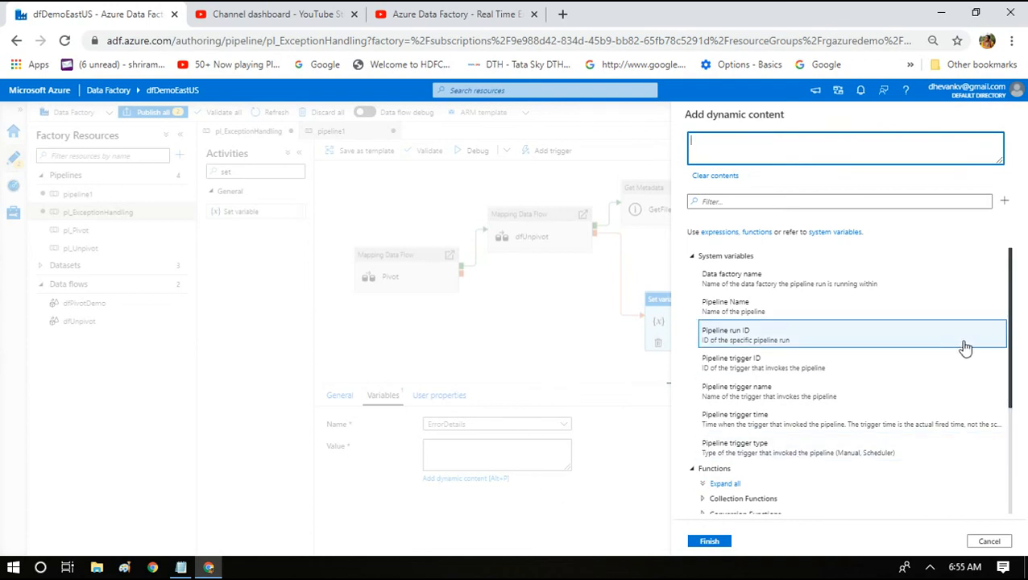
{"action": "left_click_drag", "start_coordinate": [1010, 341], "coordinate": [996, 431]}
{"action": "scroll", "coordinate": [996, 431], "scroll_direction": "down", "scroll_amount": 1}
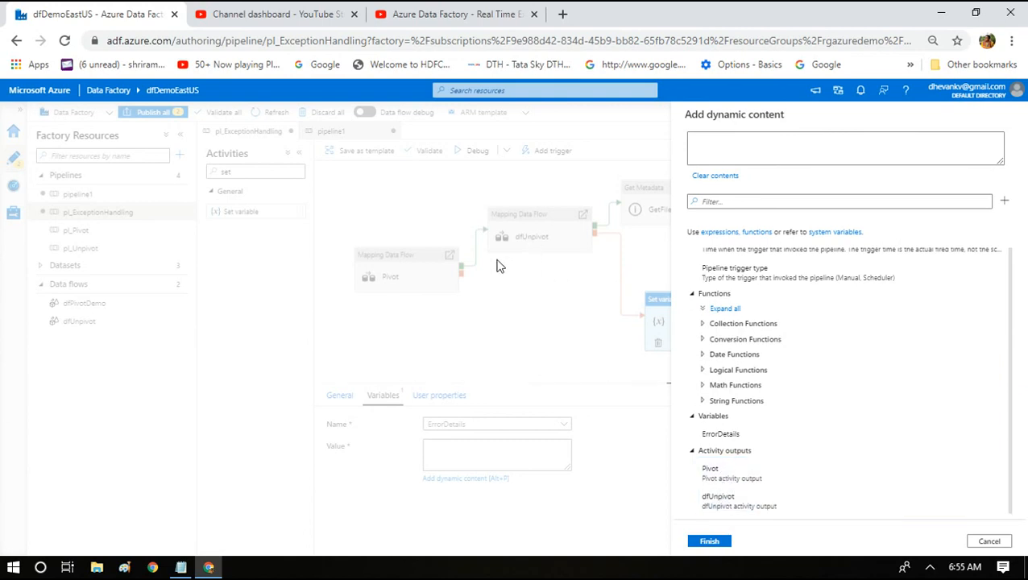
{"action": "left_click", "coordinate": [744, 511]}
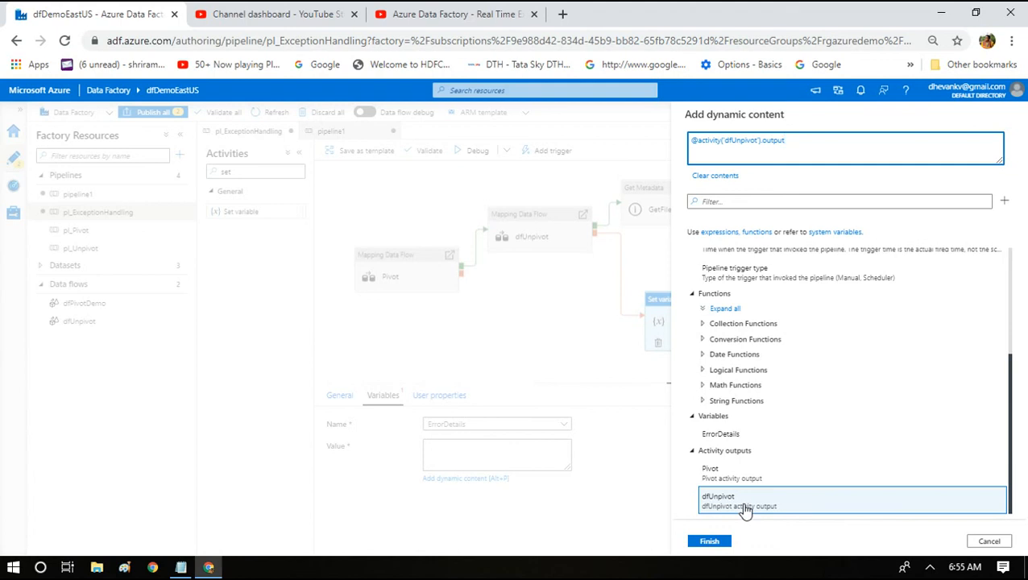
{"action": "key", "text": "BackSpace"}
{"action": "key", "text": "BackSpace"}
{"action": "key", "text": "BackSpace"}
{"action": "key", "text": "BackSpace"}
{"action": "key", "text": "BackSpace"}
{"action": "key", "text": "BackSpace"}
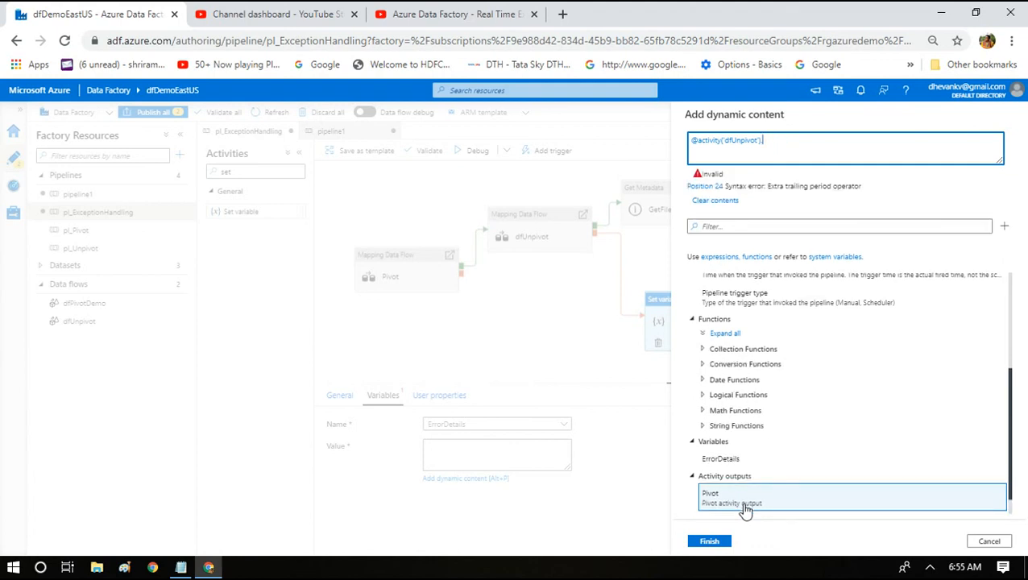
{"action": "type", "text": "Err"}
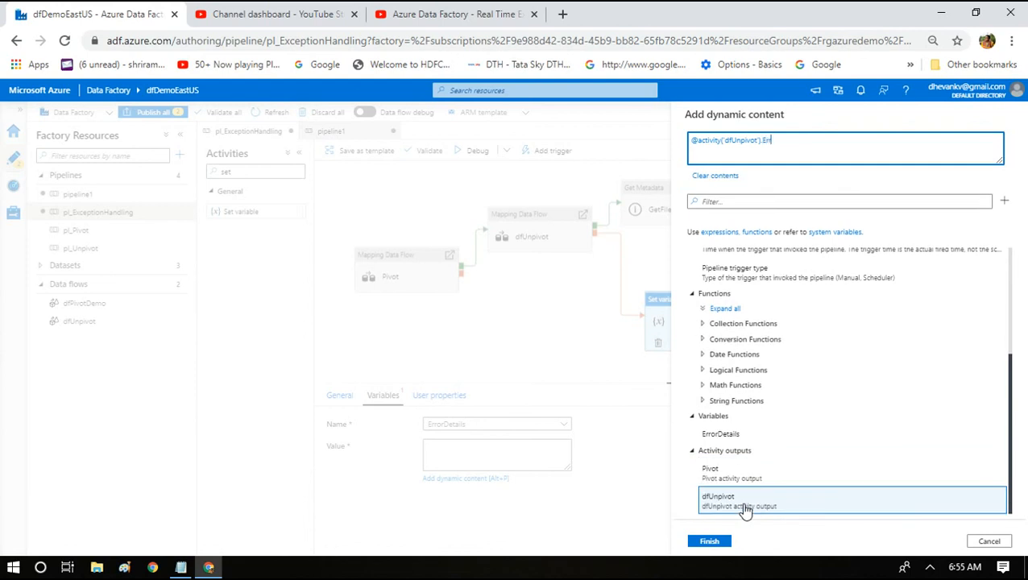
{"action": "type", "text": "or."}
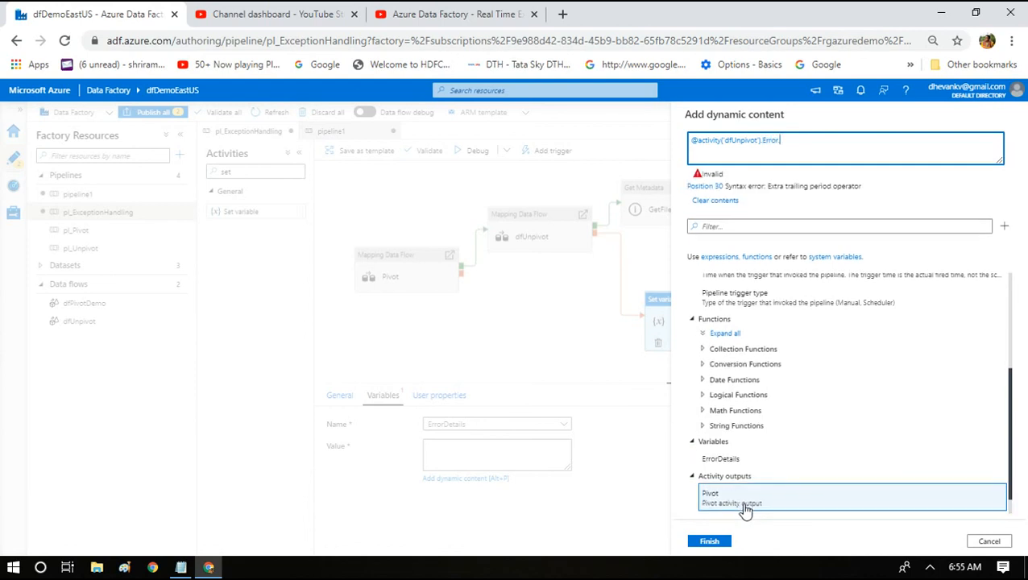
{"action": "type", "text": "Messa"}
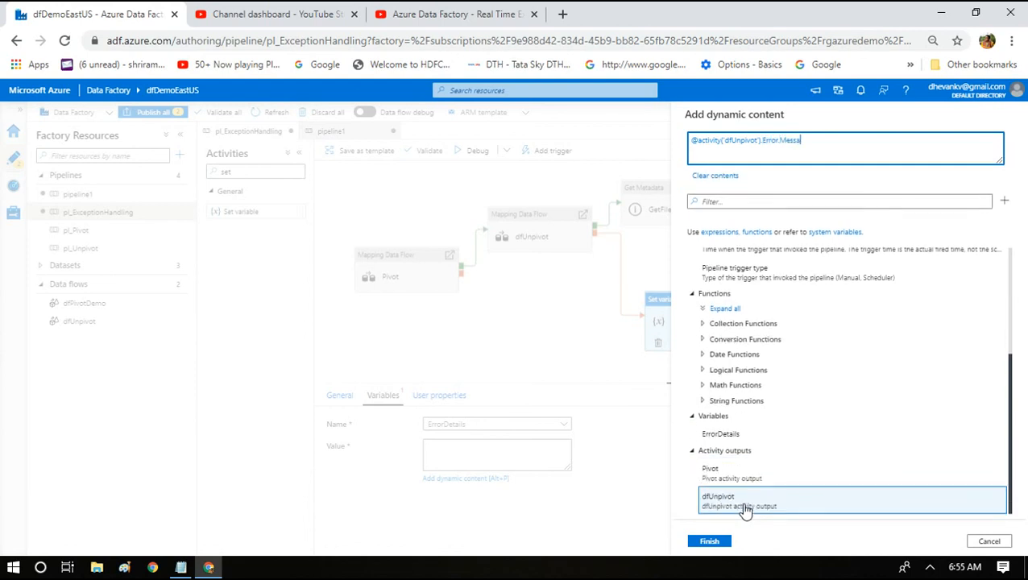
{"action": "type", "text": "ge"}
{"action": "left_click", "coordinate": [708, 550]}
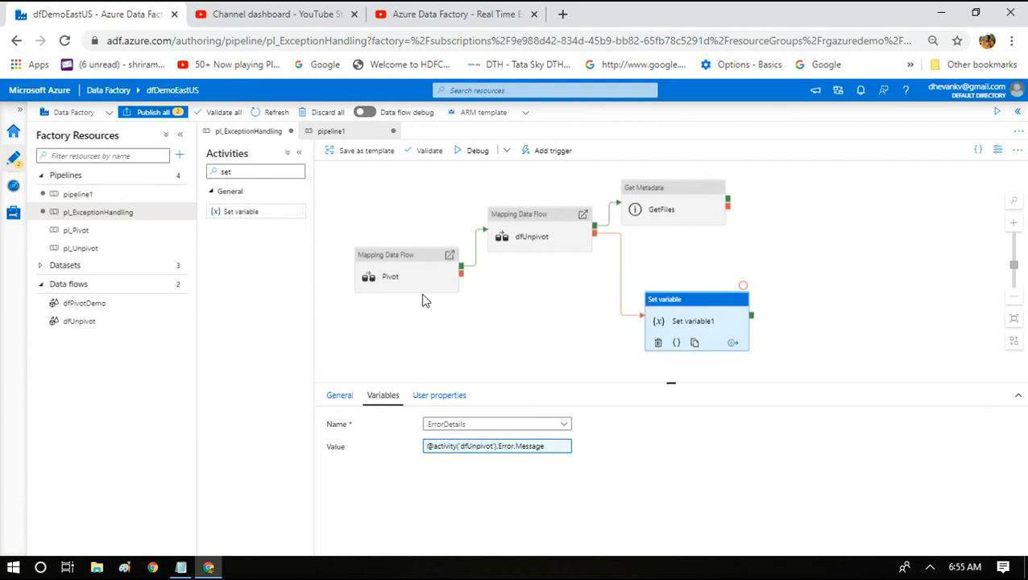
Review the conditions for adding an activity after Pivot, and inspect the dfUnpivot and GetFiles activities.
{"action": "left_click", "coordinate": [462, 278]}
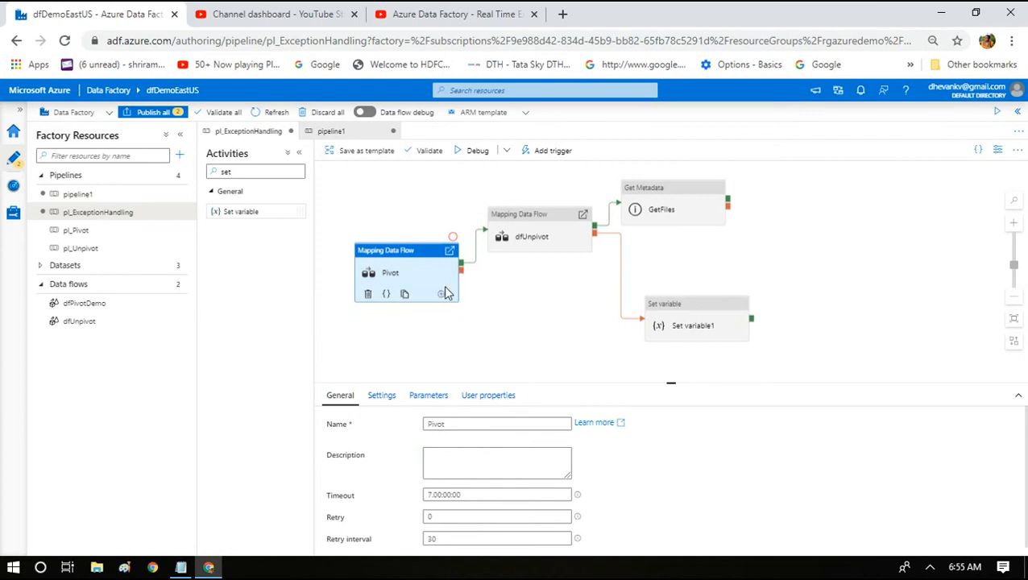
{"action": "left_click", "coordinate": [441, 293]}
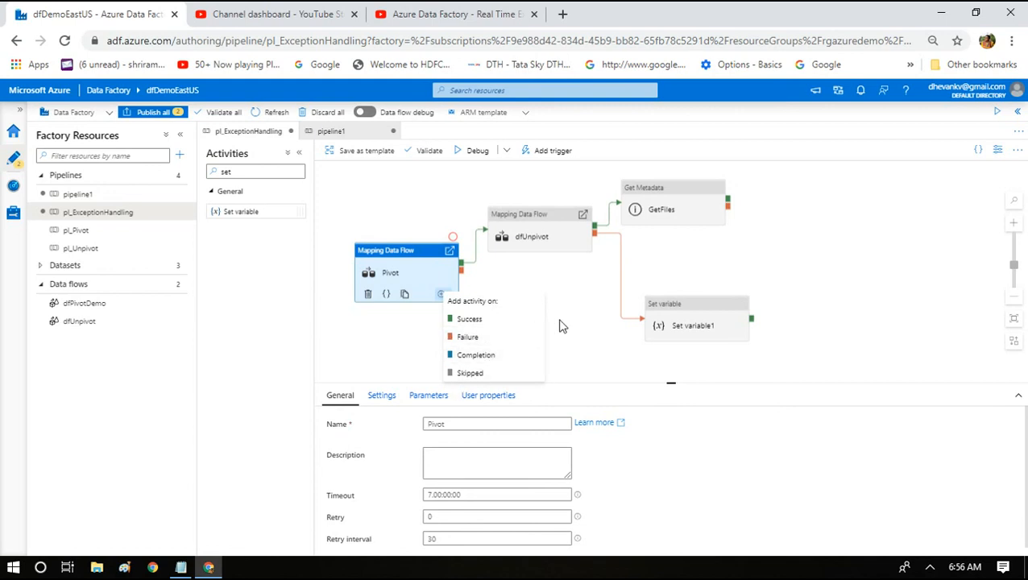
{"action": "left_click", "coordinate": [430, 257]}
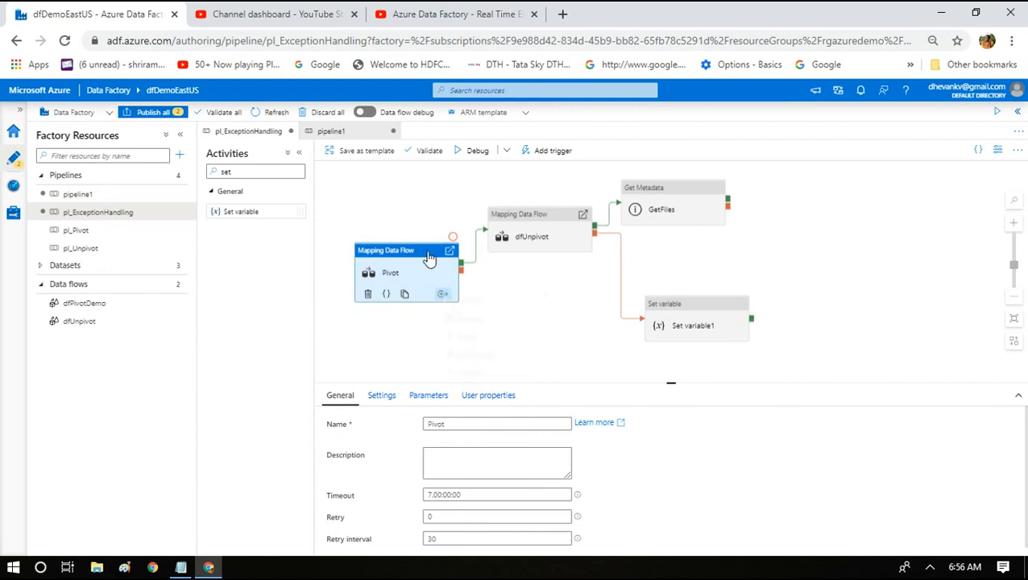
{"action": "left_click", "coordinate": [574, 219]}
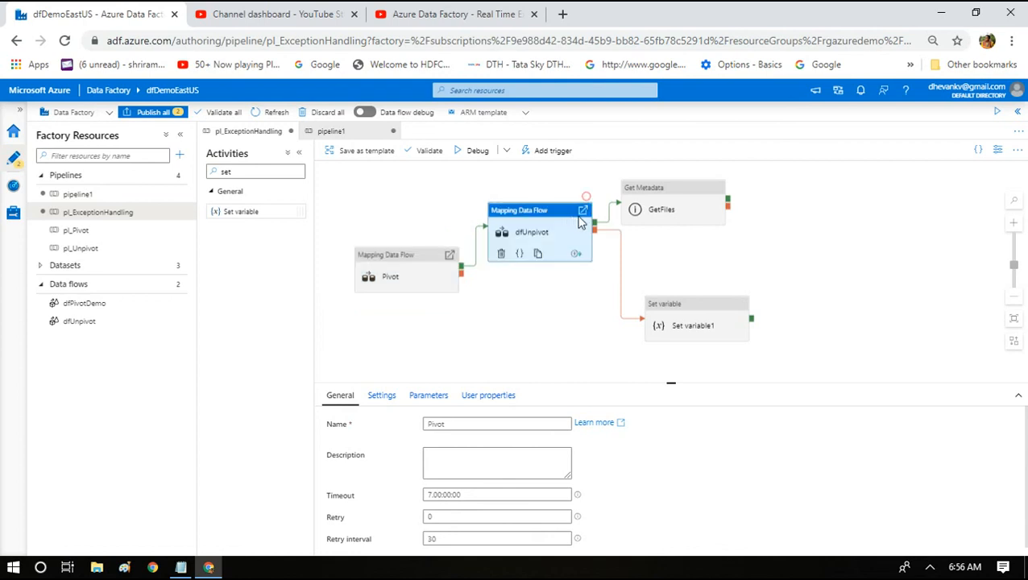
{"action": "left_click", "coordinate": [636, 202]}
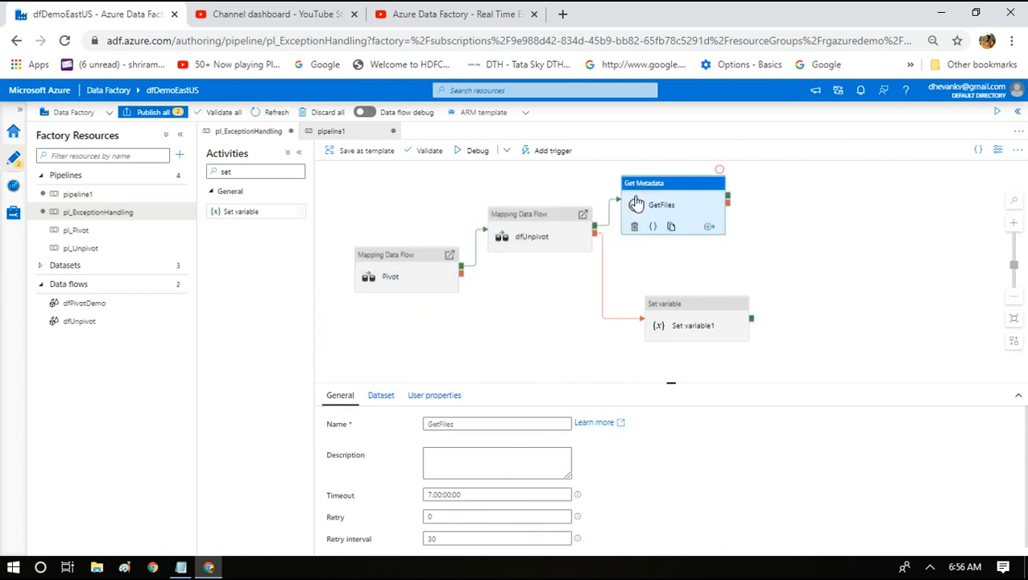
Switch to the Notepad notes, add the line "send mail" below the error table entry, and return to the pipeline.
{"action": "key", "text": "alt+Tab"}
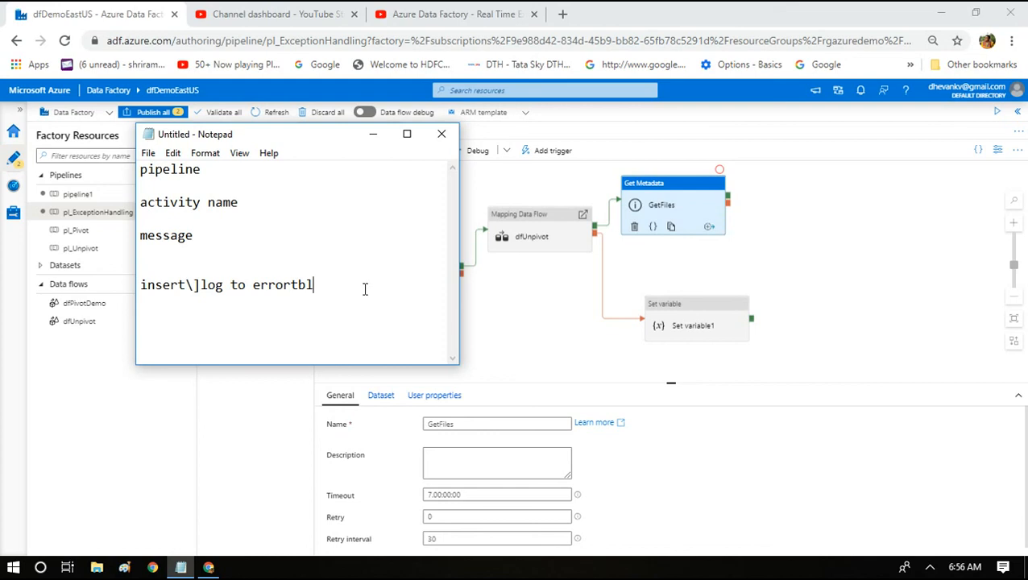
{"action": "key", "text": "Up"}
{"action": "key", "text": "Down"}
{"action": "key", "text": "End"}
{"action": "key", "text": "Return"}
{"action": "type", "text": "send mail"}
{"action": "left_click", "coordinate": [365, 143]}
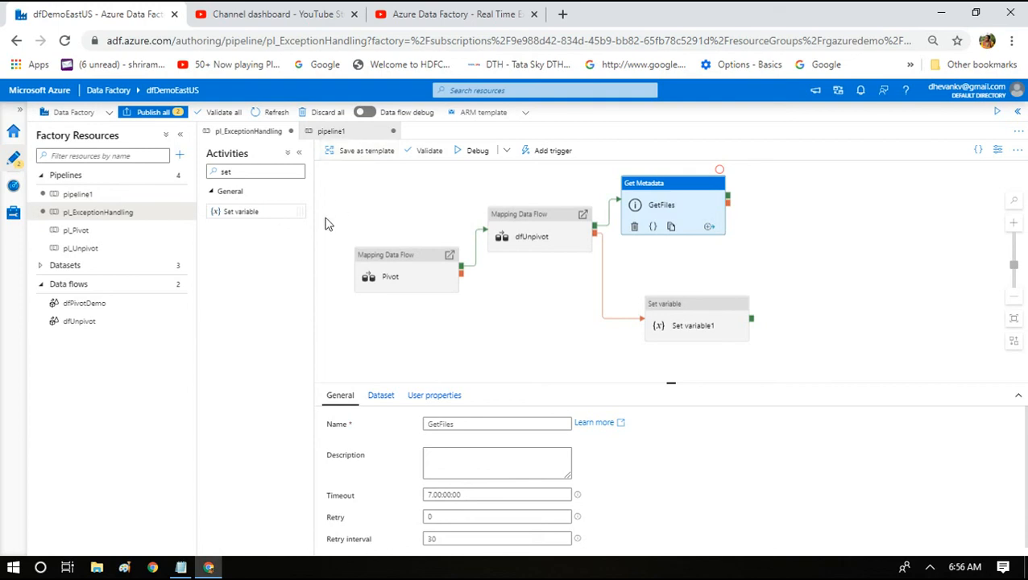